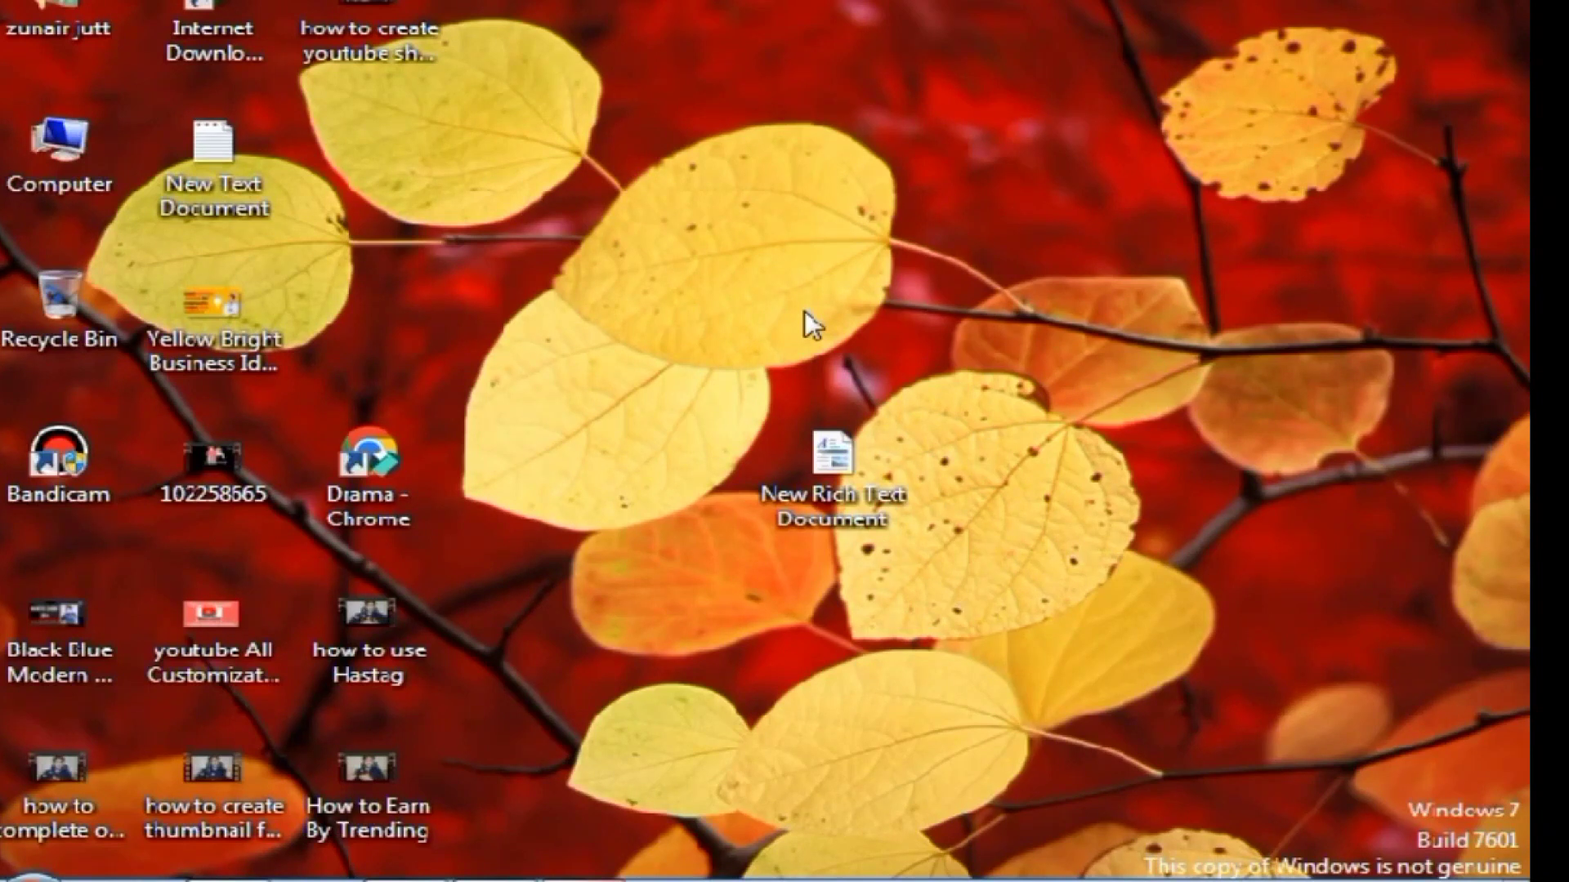
Bring up the document with the heading "How To Add And Admin To Facebook Page" and read through its words.
{"action": "left_click", "coordinate": [521, 858]}
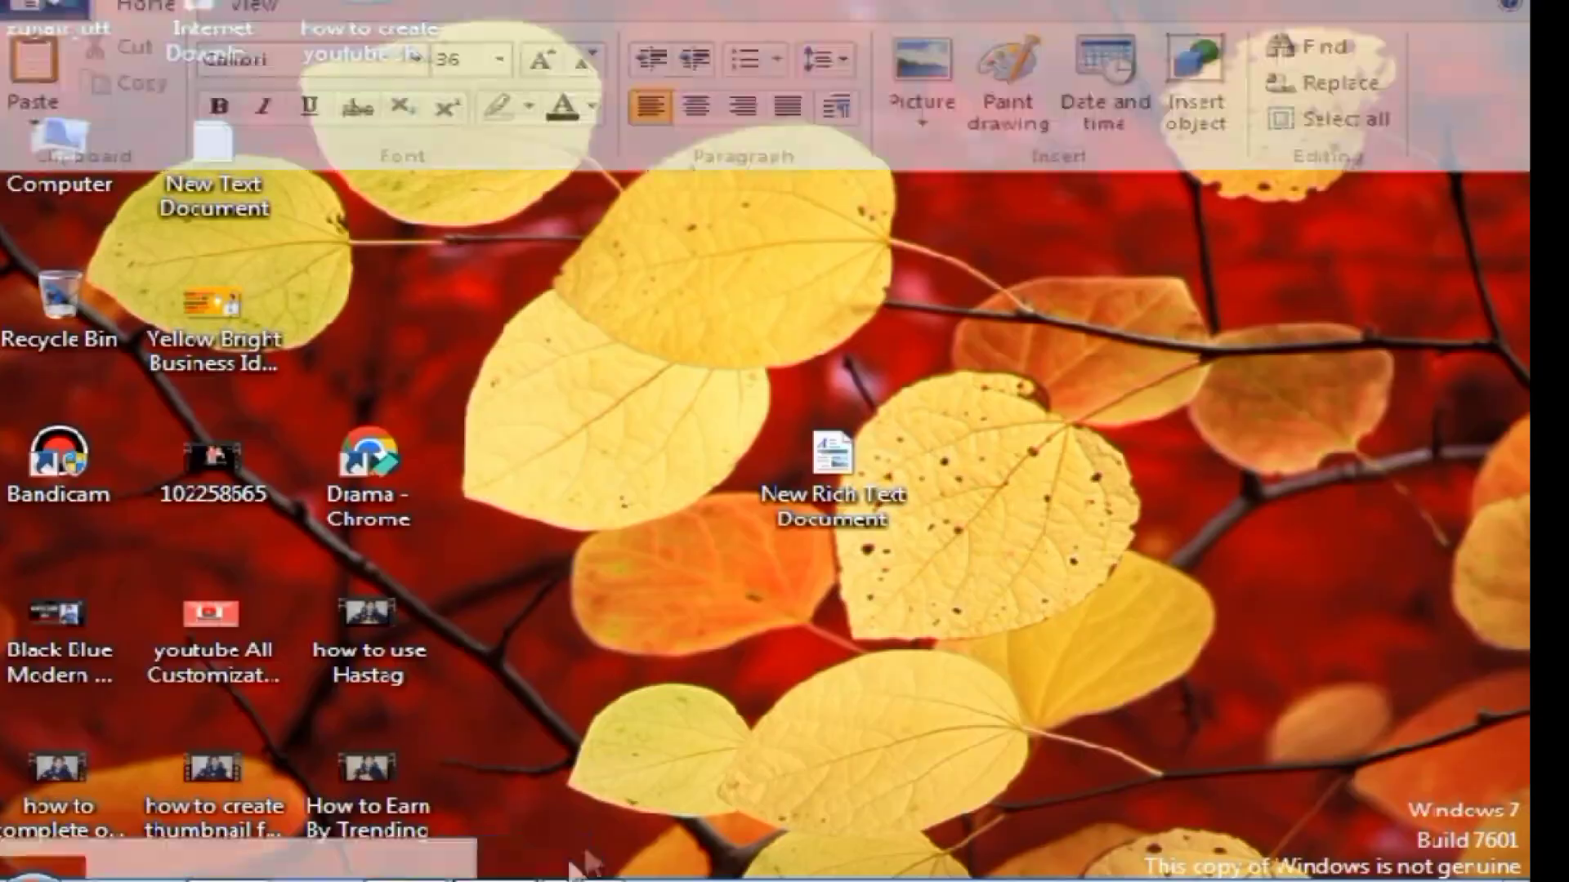
{"action": "left_click_drag", "start_coordinate": [372, 315], "coordinate": [791, 413]}
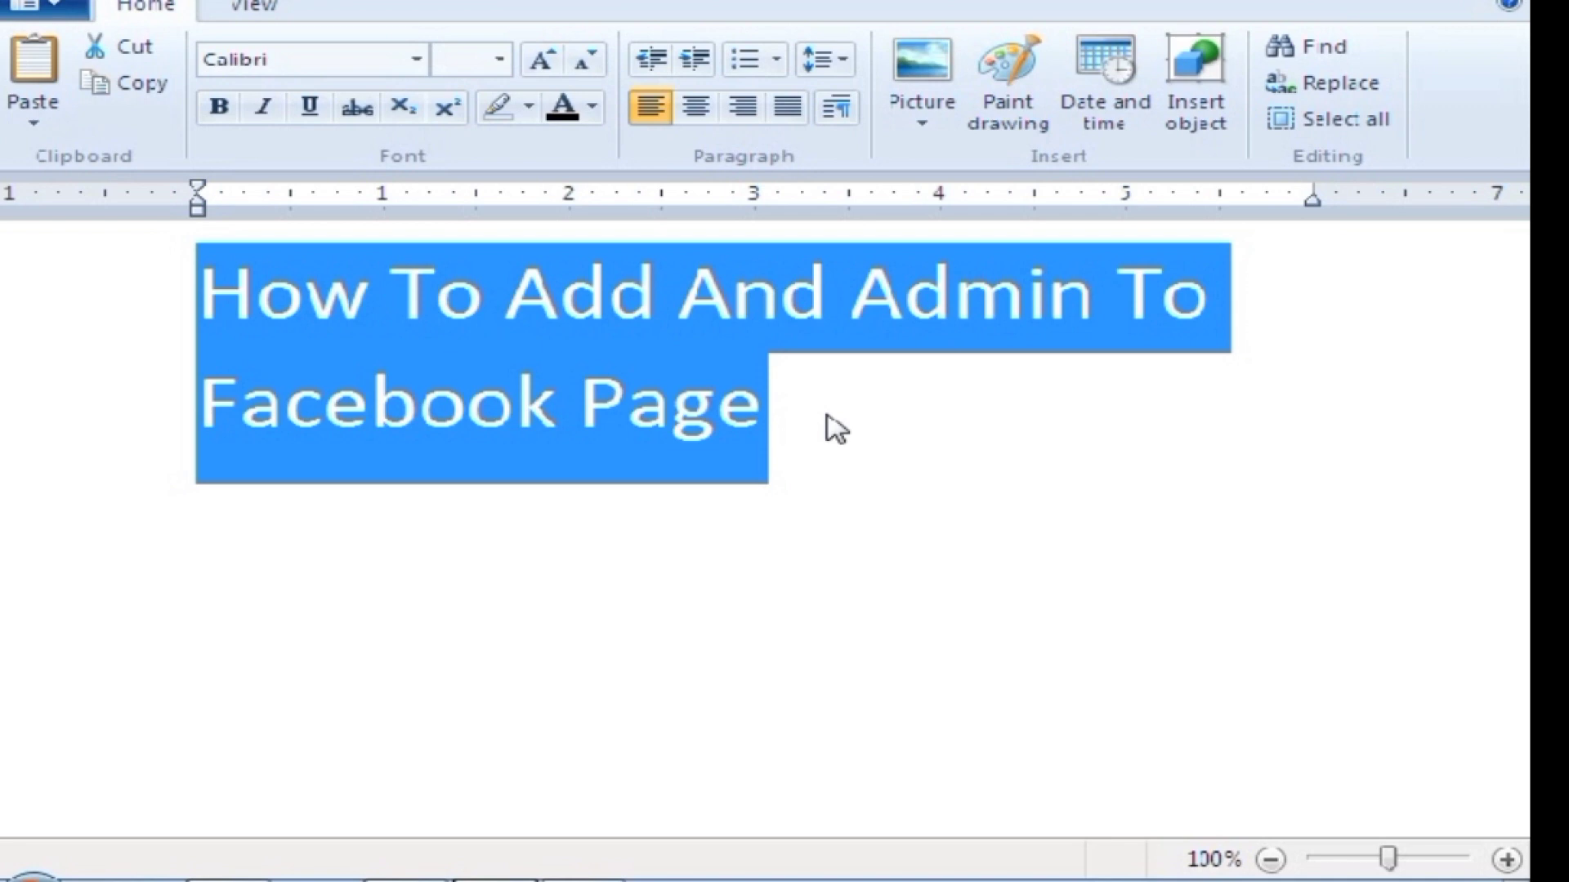
{"action": "left_click", "coordinate": [827, 415]}
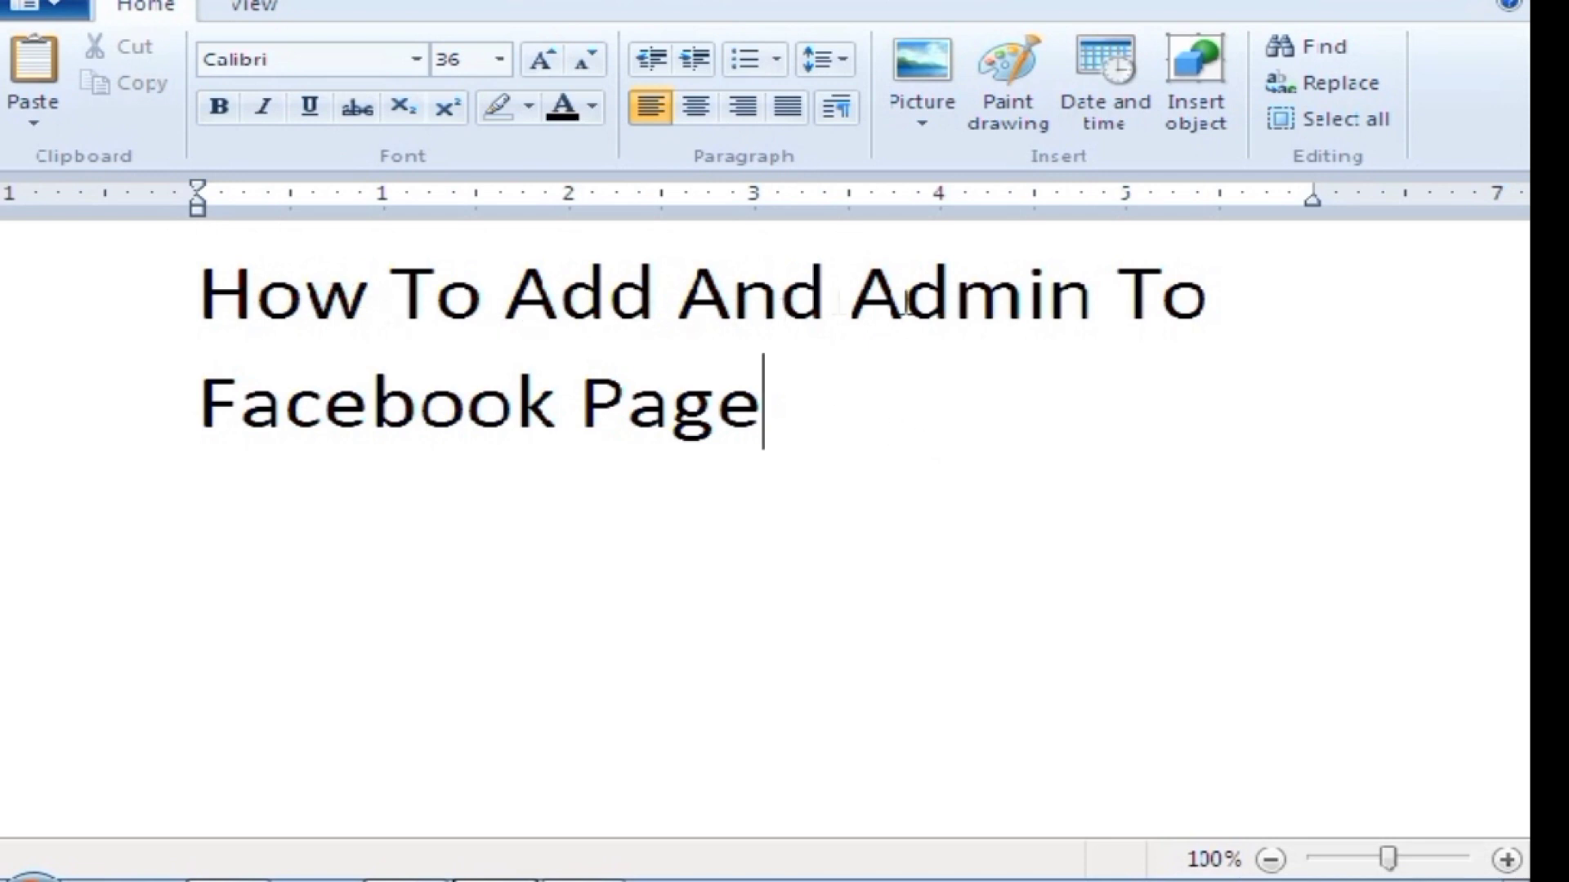
{"action": "double_click", "coordinate": [967, 299]}
{"action": "double_click", "coordinate": [817, 303]}
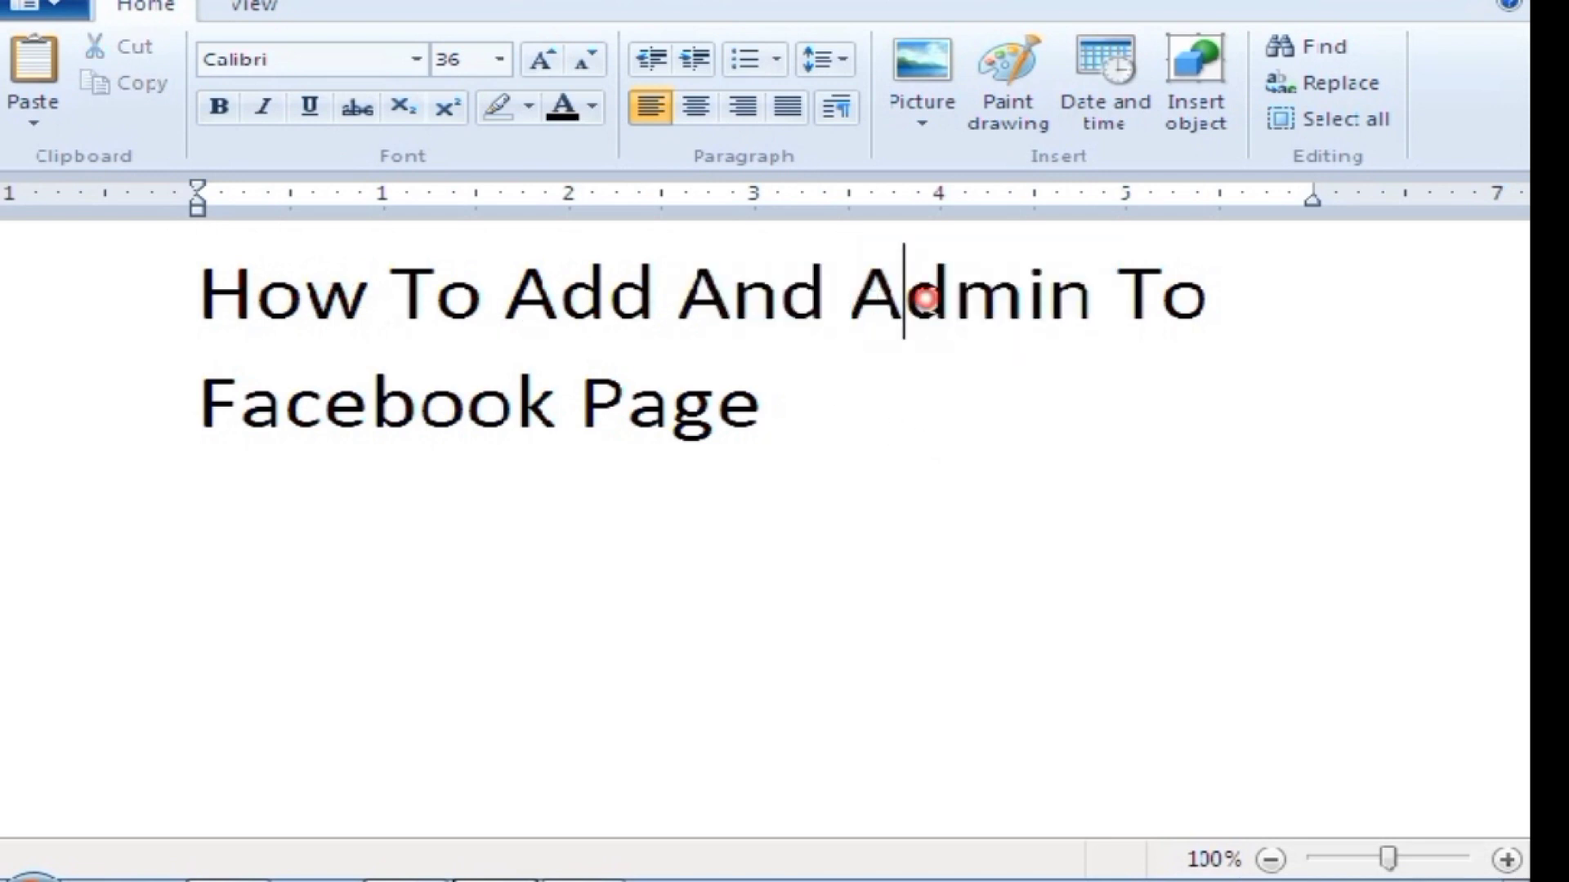
{"action": "double_click", "coordinate": [940, 302]}
{"action": "double_click", "coordinate": [369, 404]}
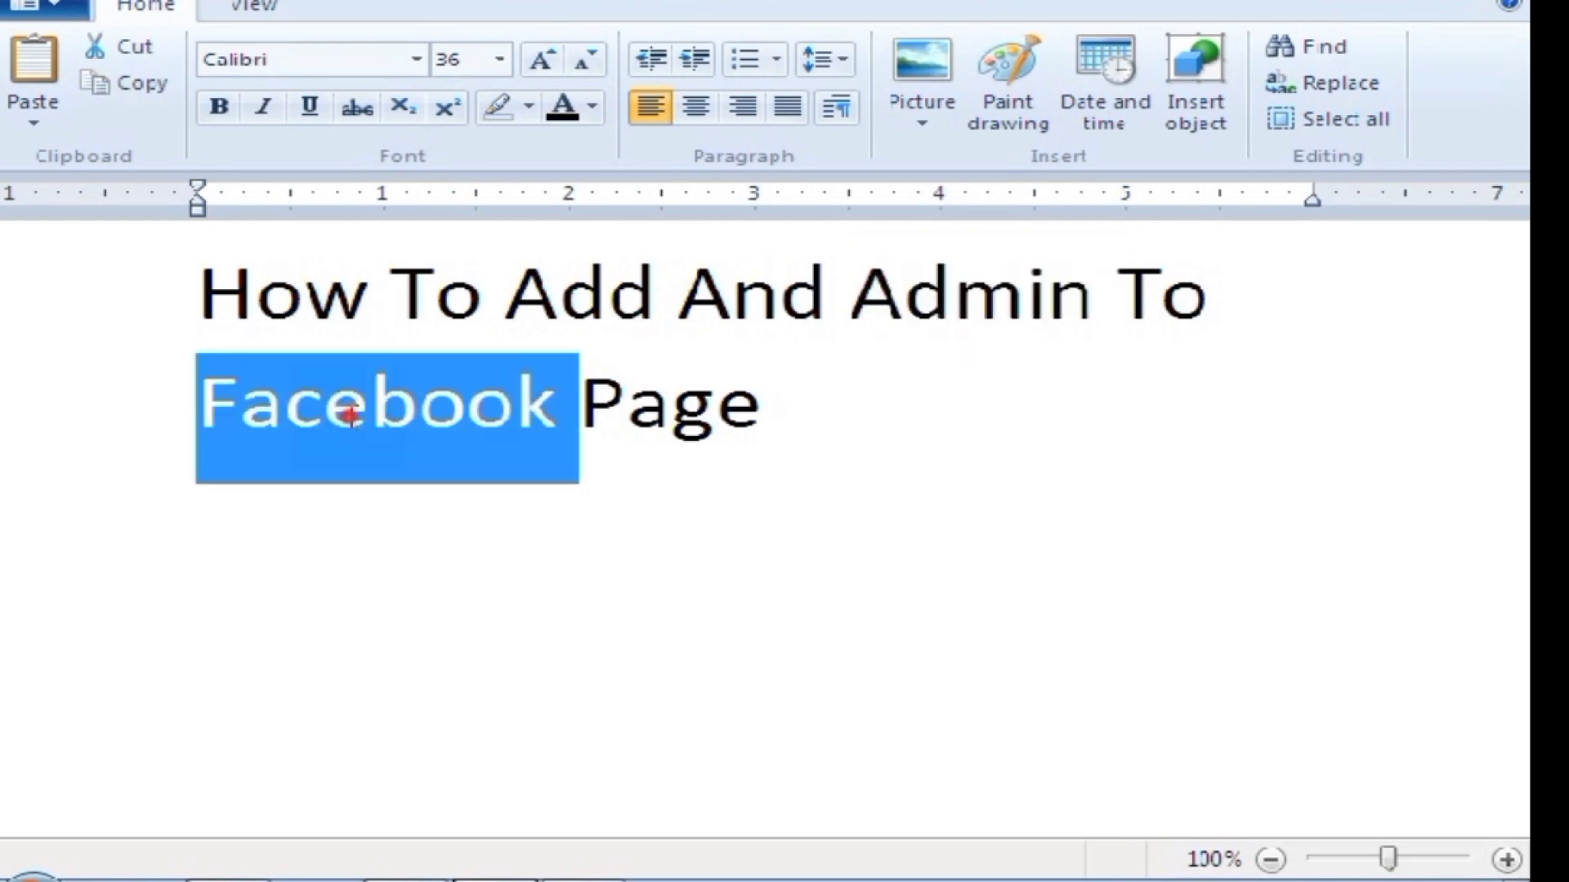
{"action": "double_click", "coordinate": [719, 408]}
{"action": "left_click", "coordinate": [740, 301]}
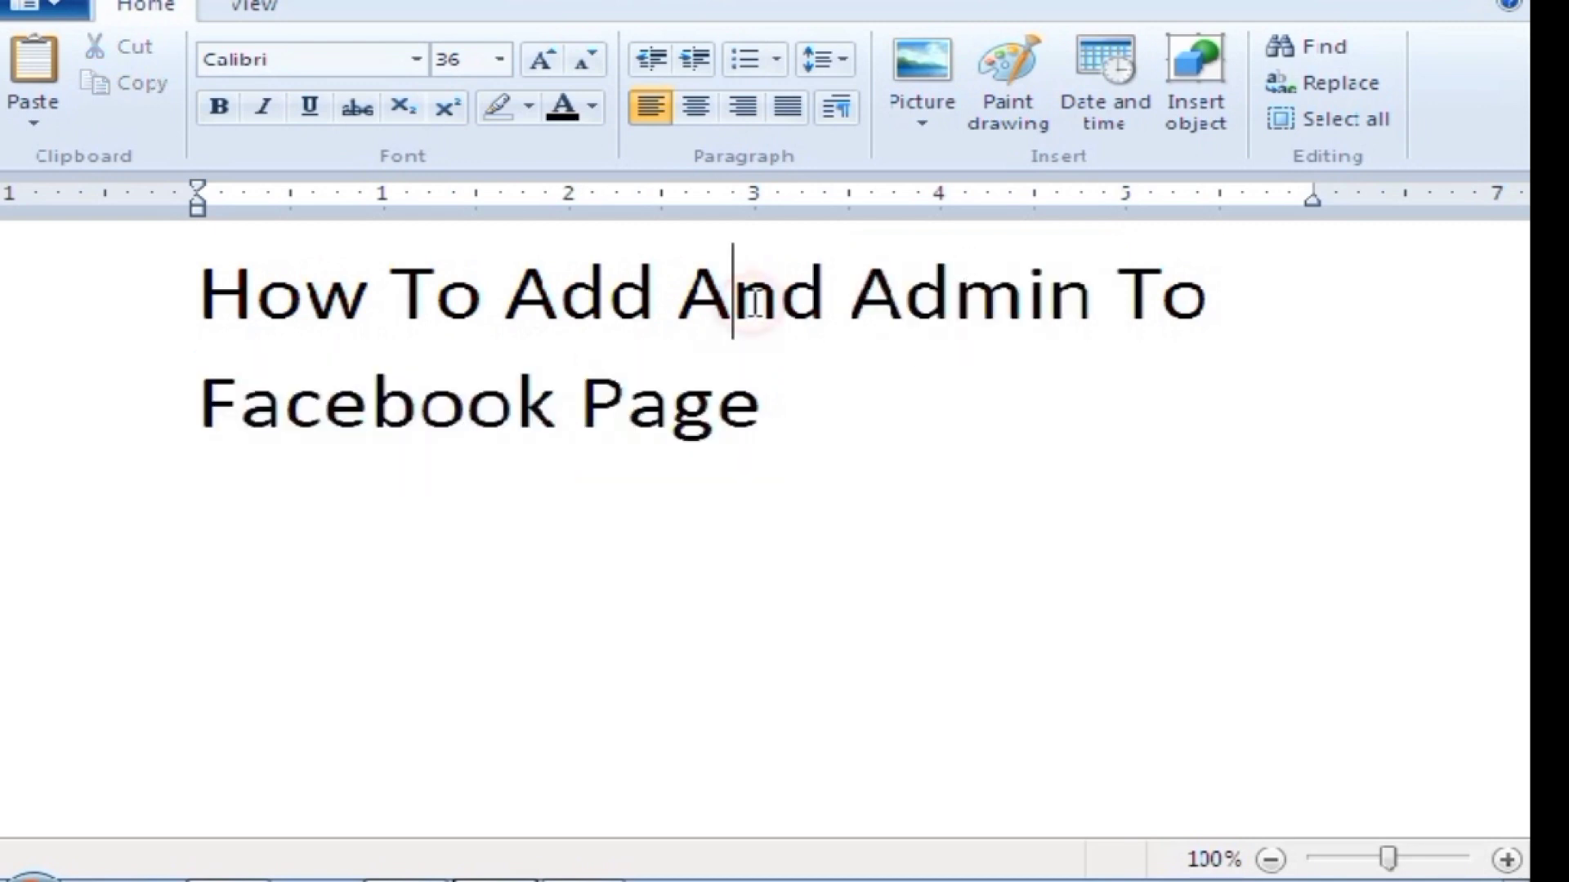
{"action": "left_click_drag", "start_coordinate": [903, 287], "coordinate": [1221, 294]}
{"action": "left_click_drag", "start_coordinate": [233, 404], "coordinate": [1013, 437]}
{"action": "left_click", "coordinate": [1014, 437]}
{"action": "left_click_drag", "start_coordinate": [852, 286], "coordinate": [1095, 308]}
{"action": "left_click_drag", "start_coordinate": [219, 409], "coordinate": [768, 412]}
{"action": "left_click_drag", "start_coordinate": [676, 290], "coordinate": [1116, 294]}
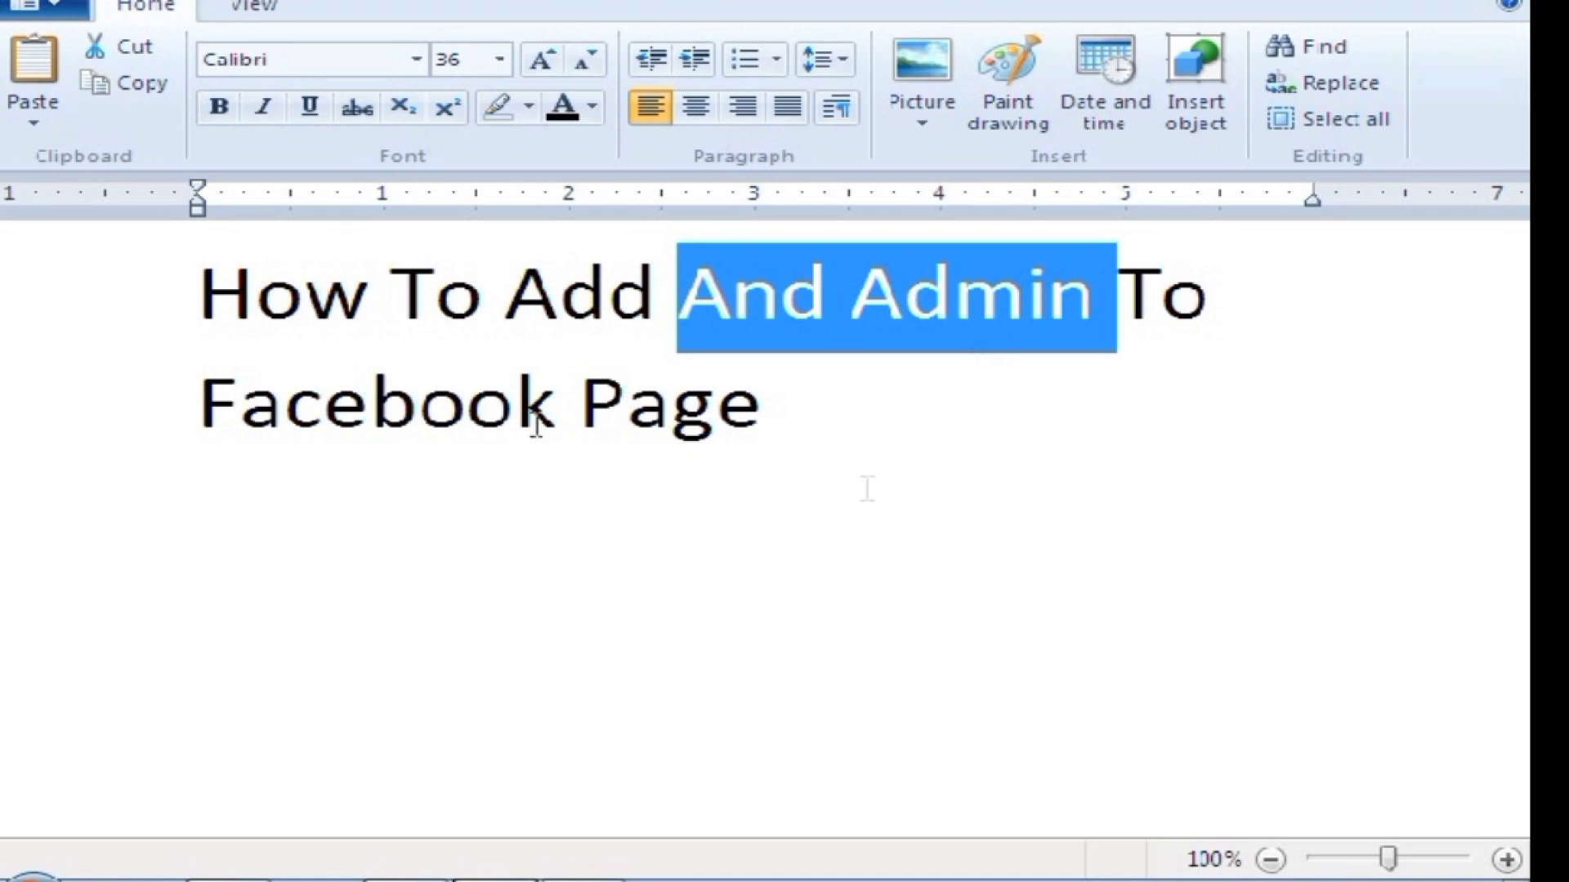
{"action": "left_click", "coordinate": [1065, 434]}
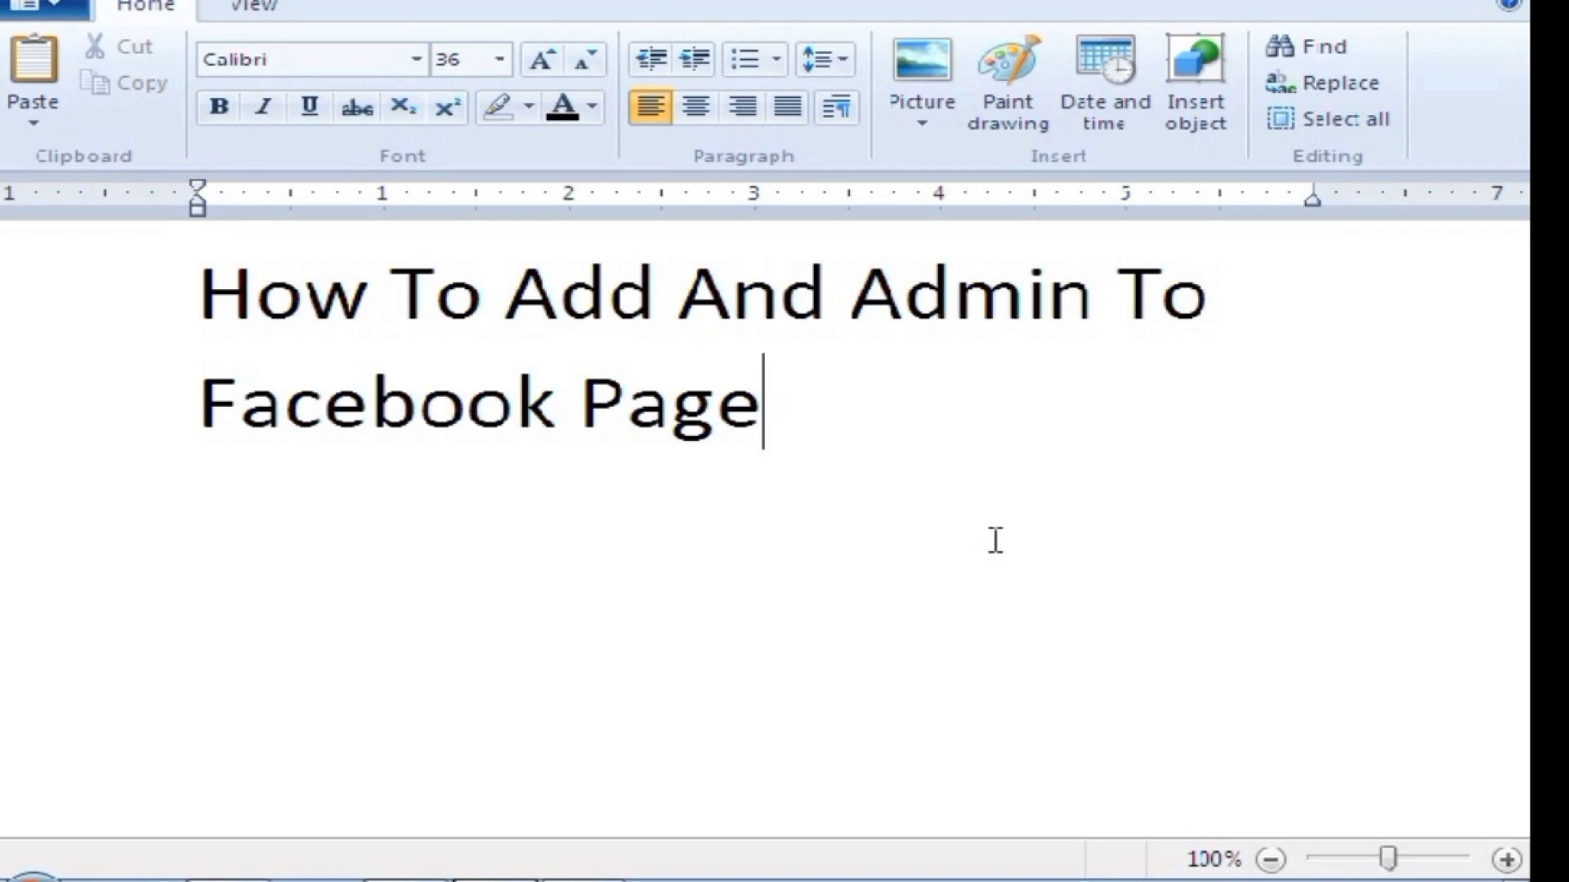
{"action": "left_click", "coordinate": [302, 282]}
{"action": "double_click", "coordinate": [344, 280]}
{"action": "double_click", "coordinate": [625, 286]}
{"action": "double_click", "coordinate": [782, 286]}
{"action": "left_click", "coordinate": [1027, 282]}
{"action": "double_click", "coordinate": [1029, 282]}
{"action": "left_click_drag", "start_coordinate": [274, 384], "coordinate": [616, 395]}
{"action": "left_click_drag", "start_coordinate": [580, 321], "coordinate": [1525, 319]}
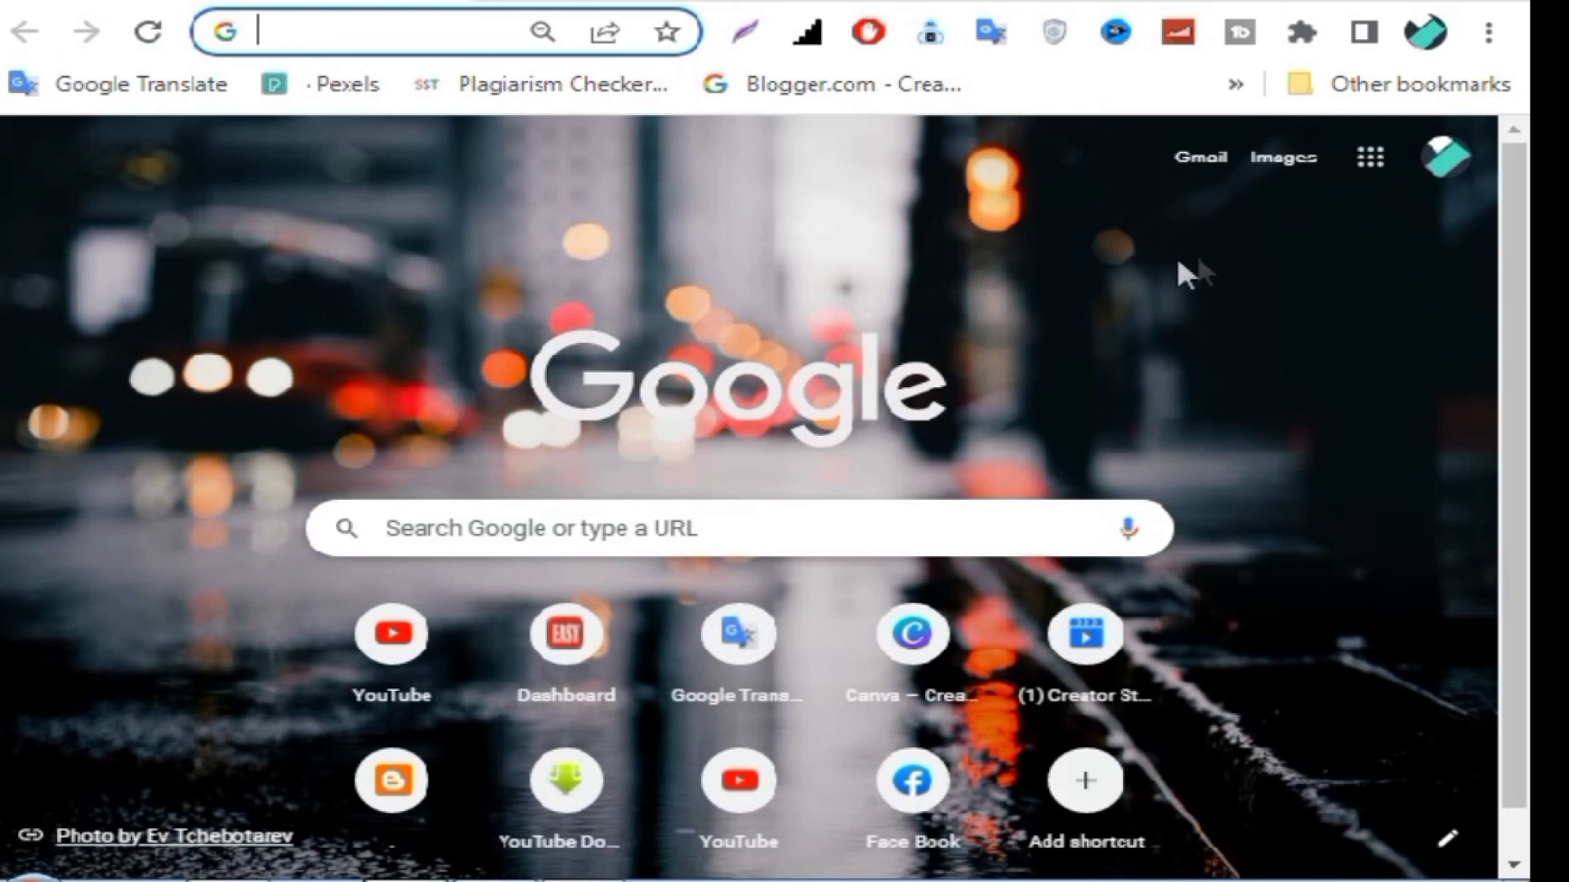
{"action": "left_click", "coordinate": [1487, 31]}
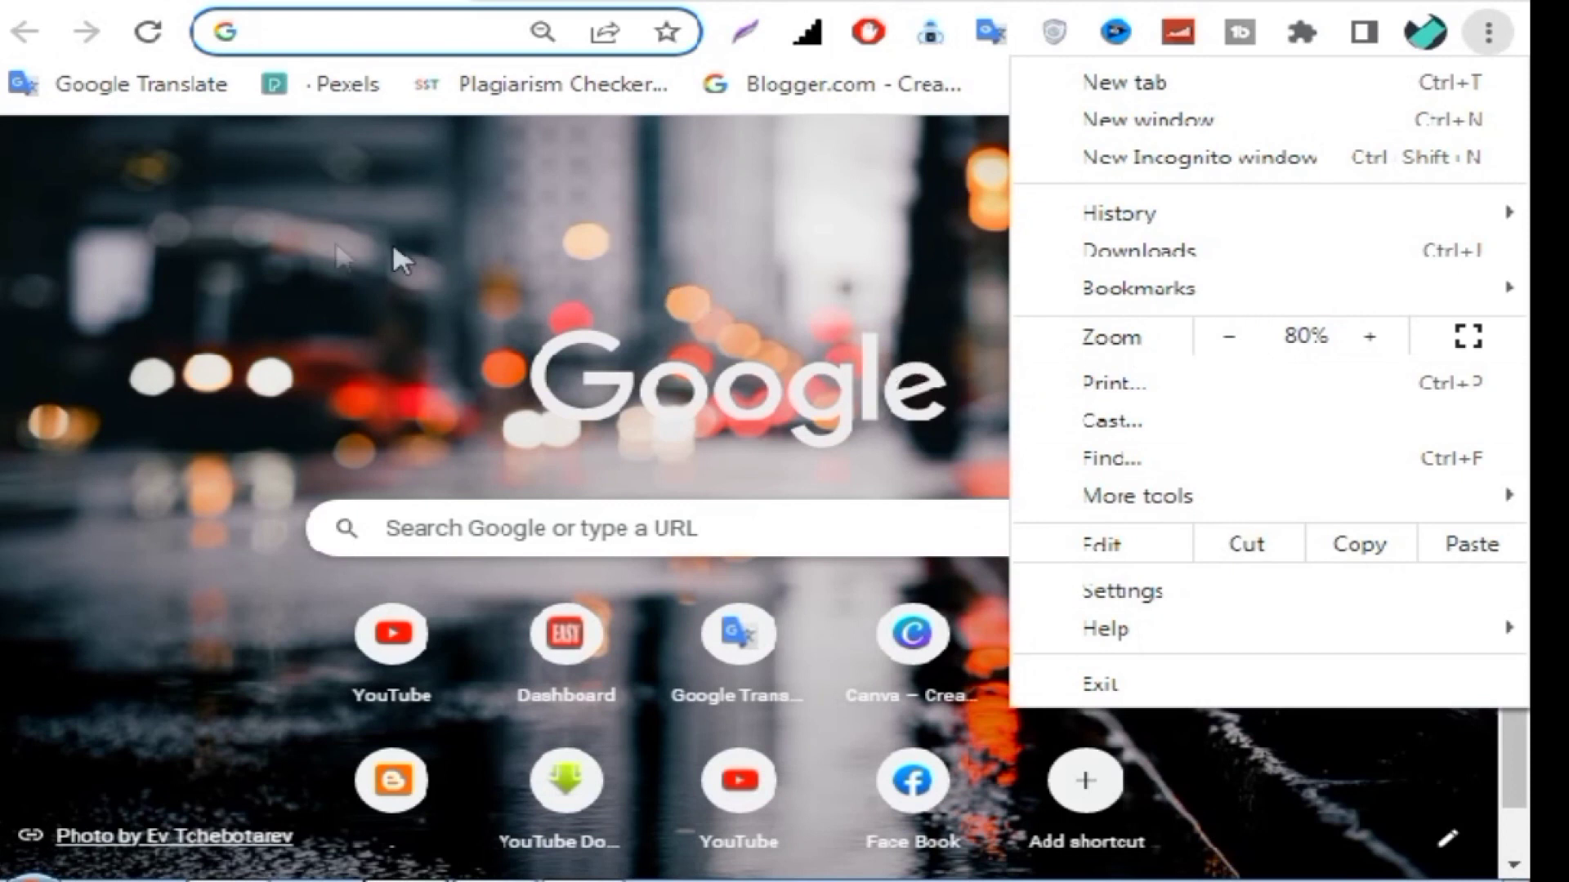
{"action": "left_click", "coordinate": [351, 234]}
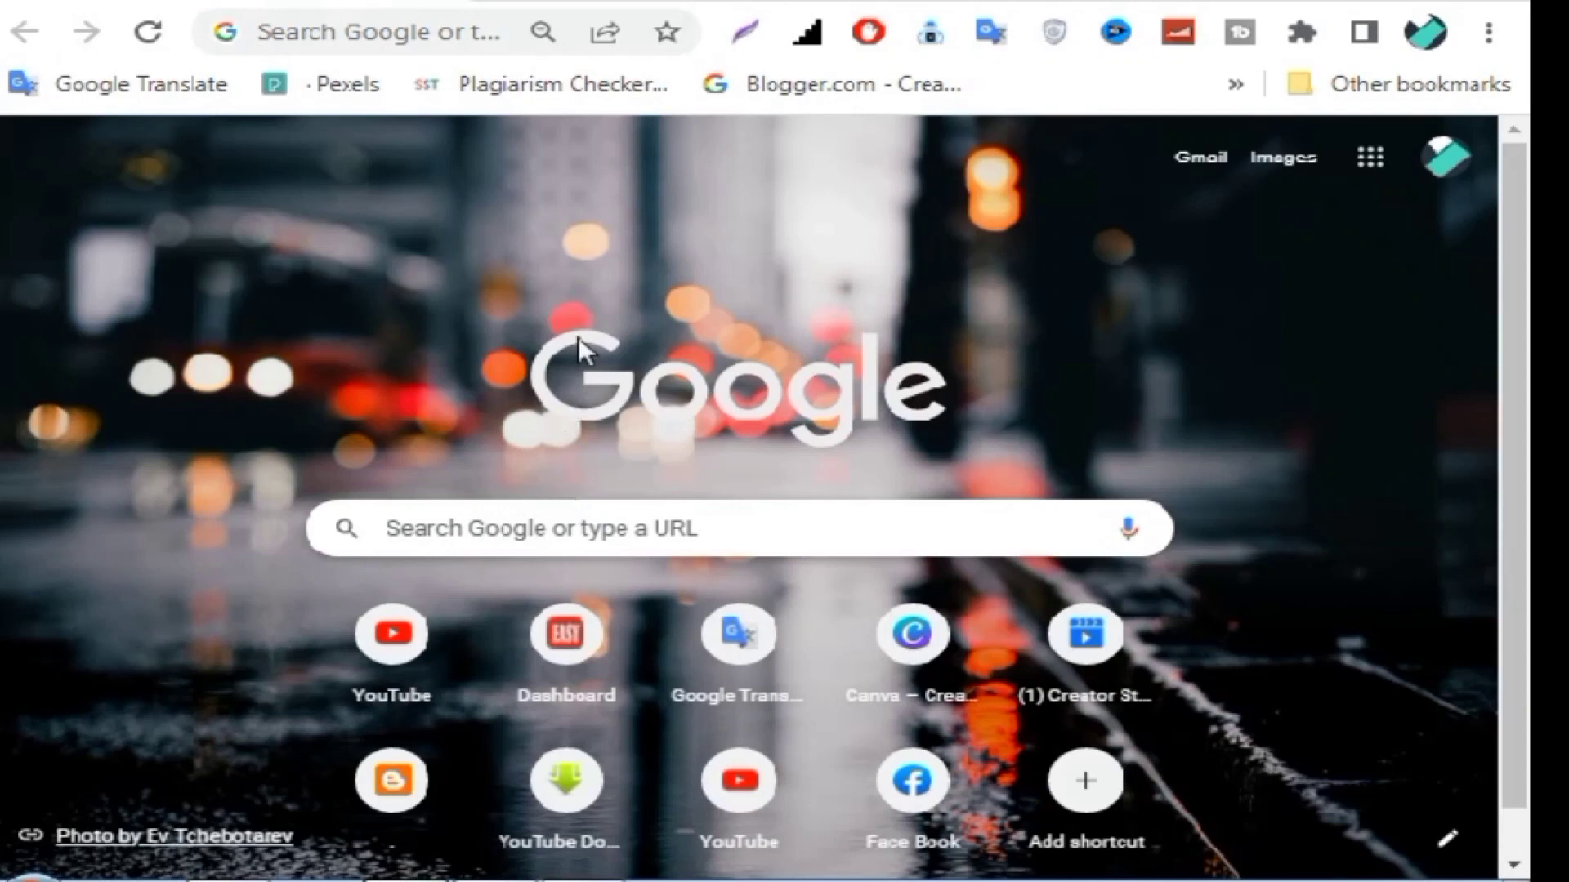
Search Google for "facebook".
{"action": "left_click", "coordinate": [492, 528]}
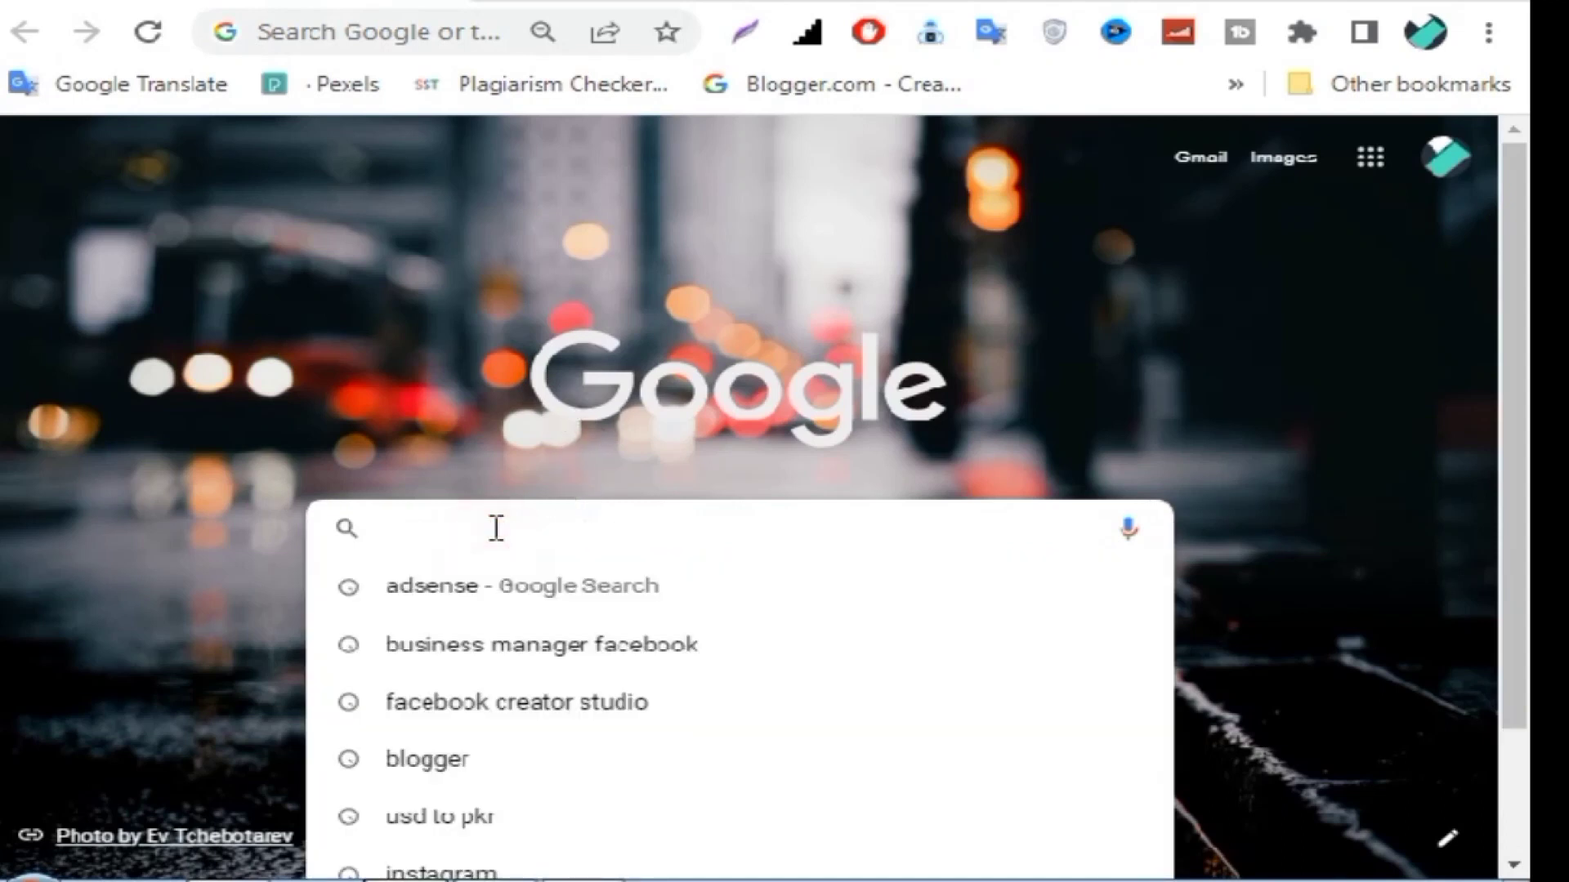
{"action": "type", "text": "face"}
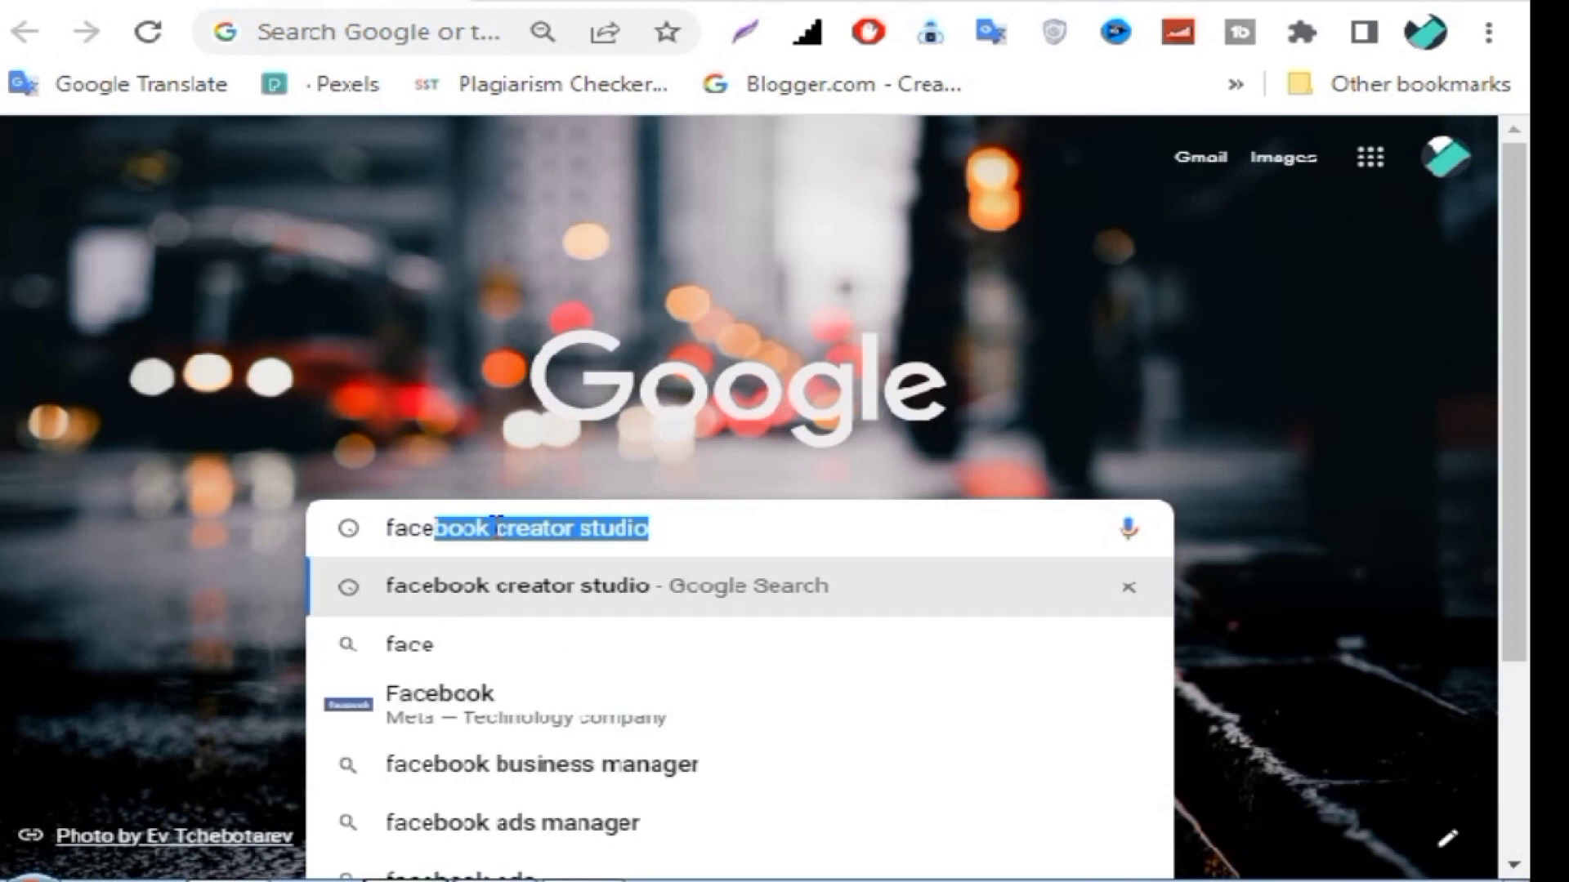
{"action": "type", "text": "book"}
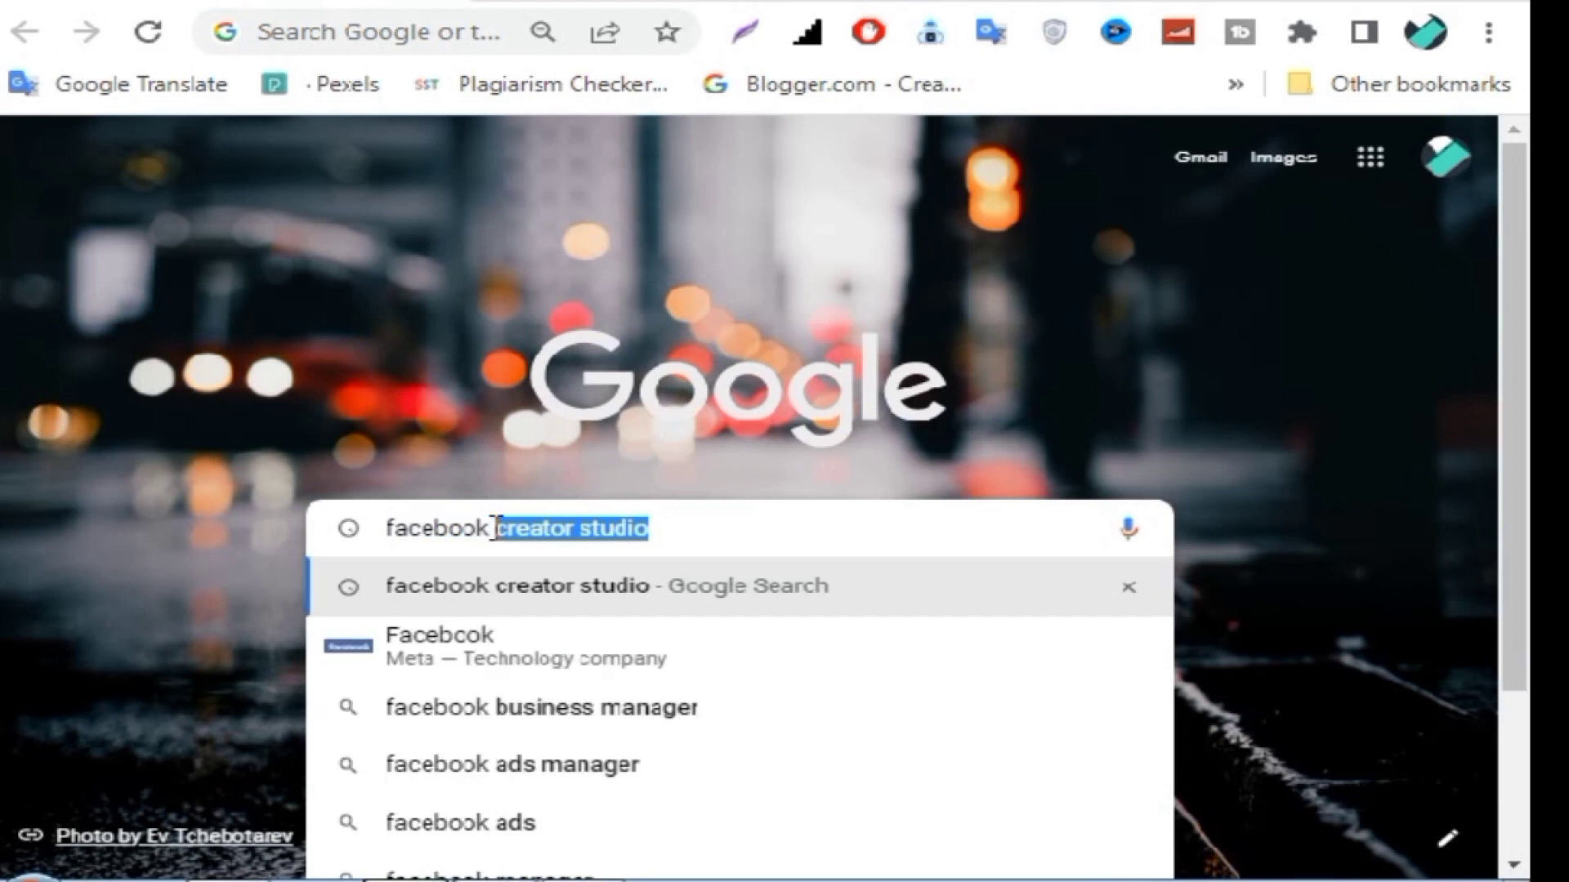
{"action": "key", "text": "Return"}
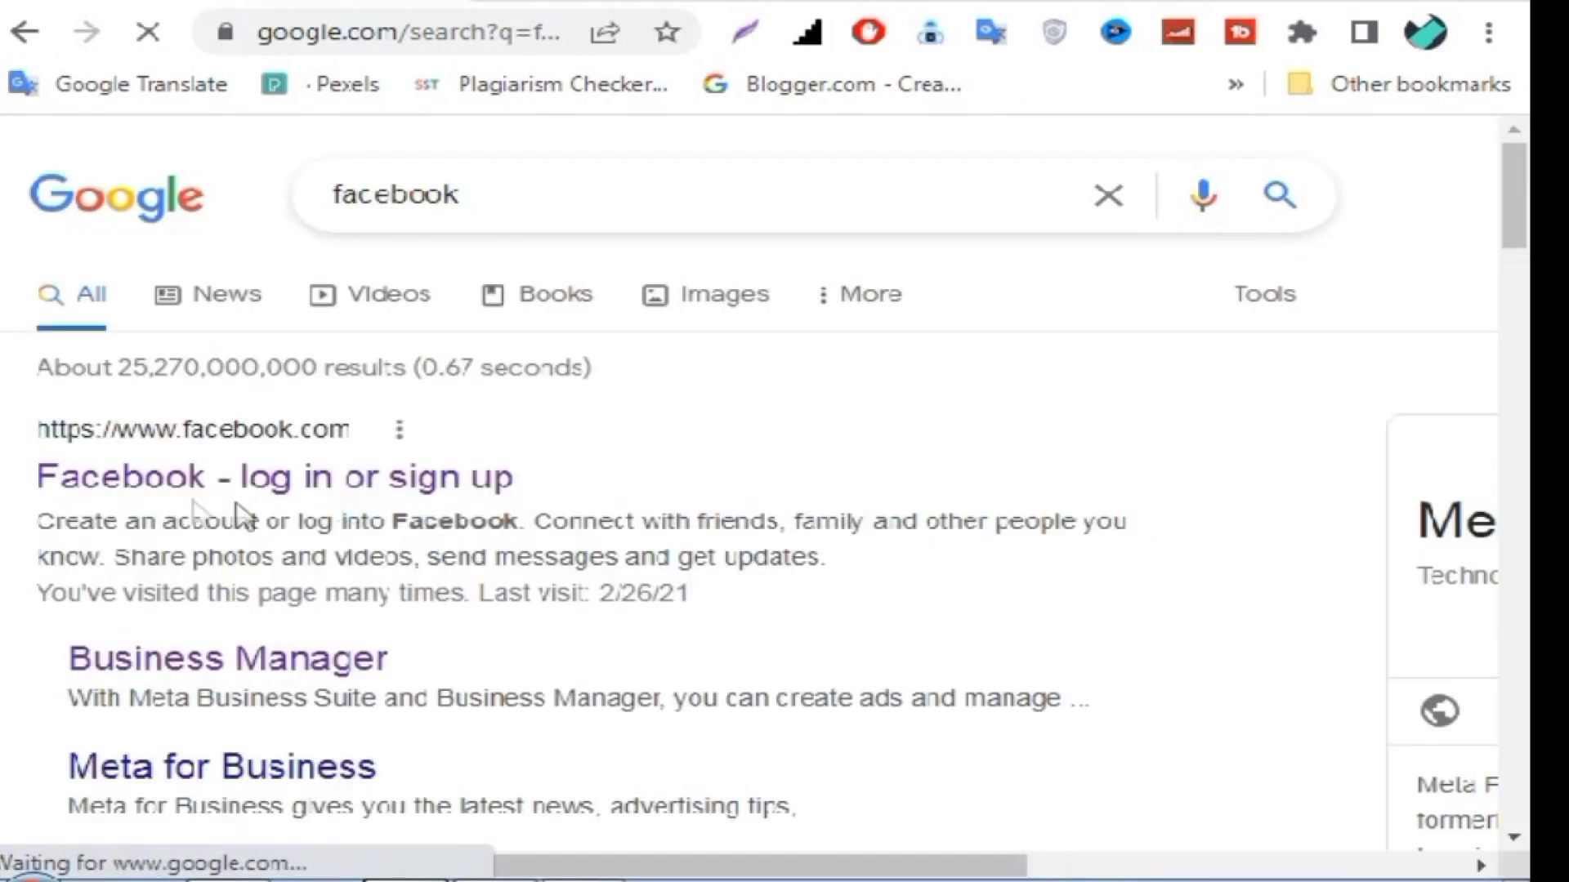
Look through the Facebook search results and the company information about Meta beside them.
{"action": "left_click_drag", "start_coordinate": [2, 496], "coordinate": [514, 476]}
{"action": "left_click", "coordinate": [49, 621]}
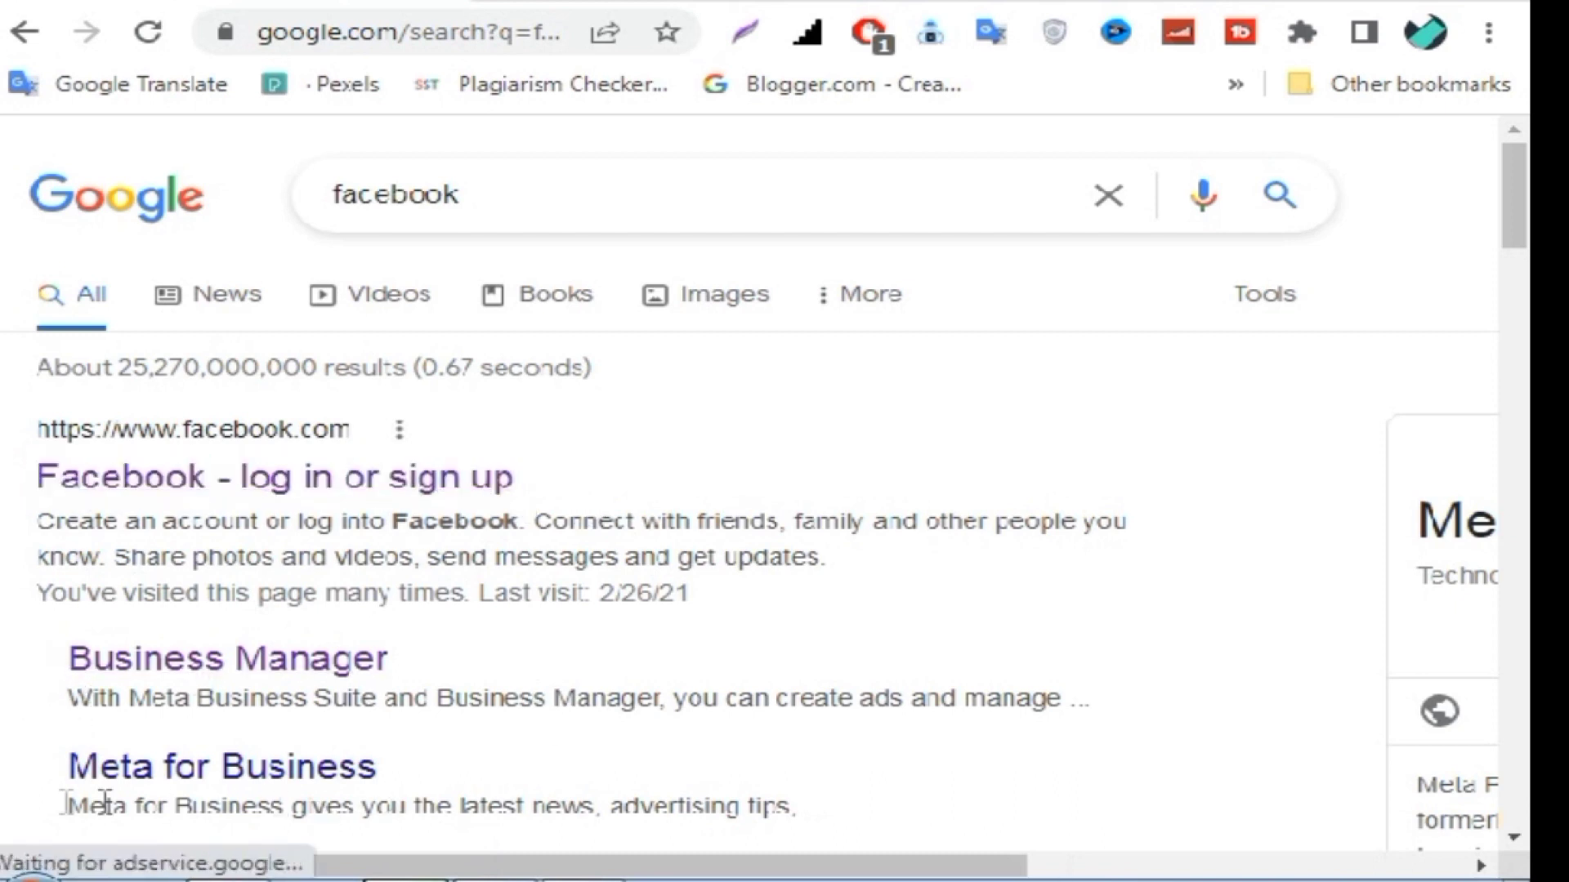
{"action": "scroll", "coordinate": [1521, 184], "scroll_direction": "down", "scroll_amount": 2}
{"action": "scroll", "coordinate": [1522, 184], "scroll_direction": "down", "scroll_amount": 3}
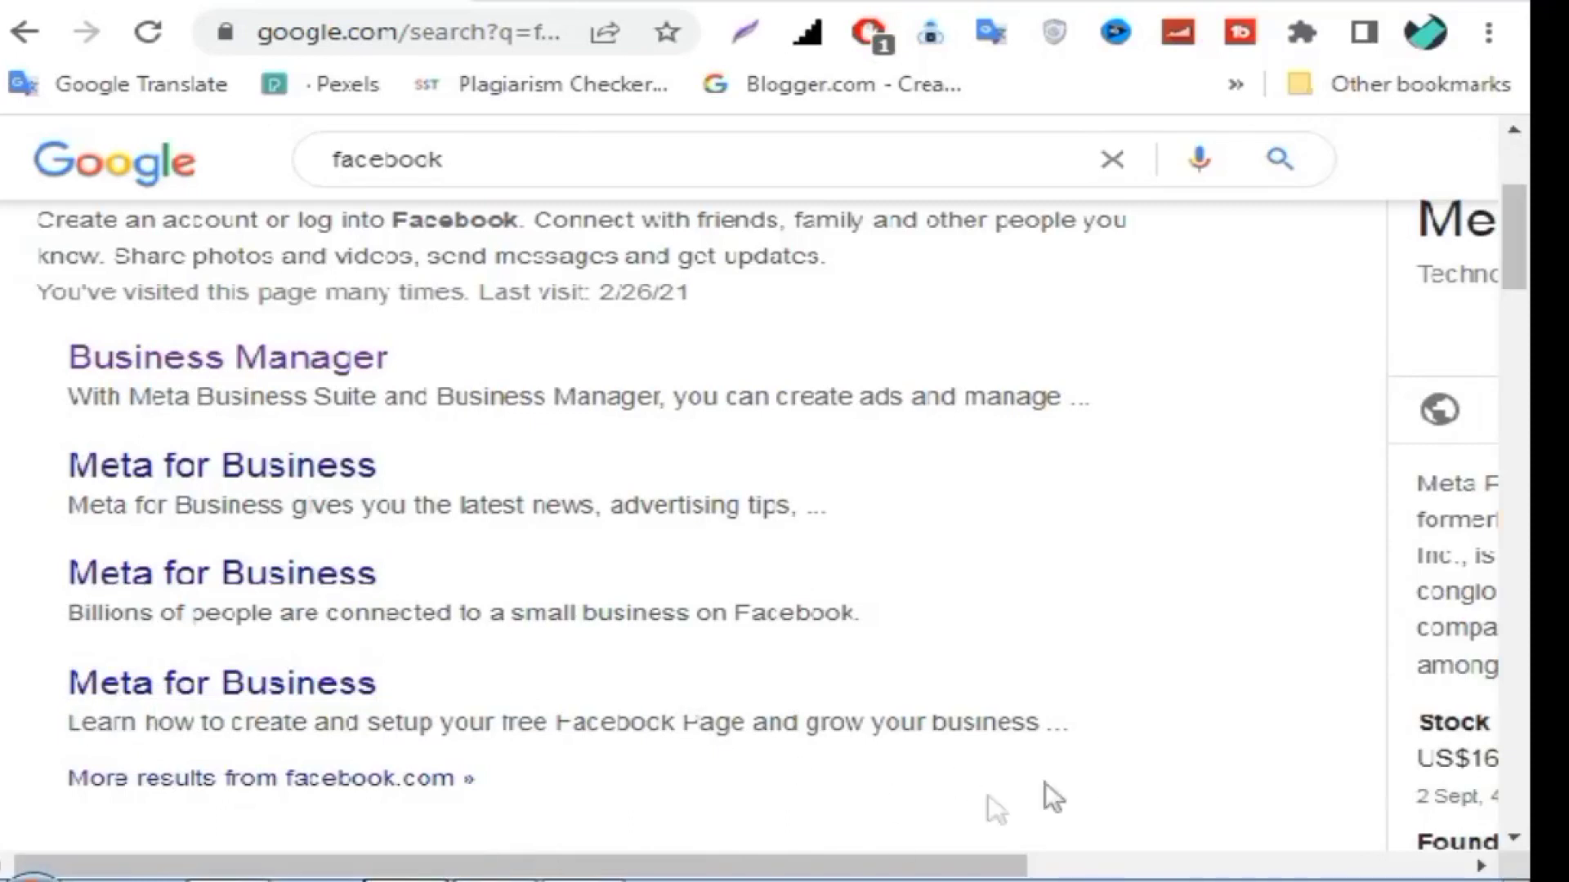
{"action": "left_click_drag", "start_coordinate": [928, 866], "coordinate": [1367, 866]}
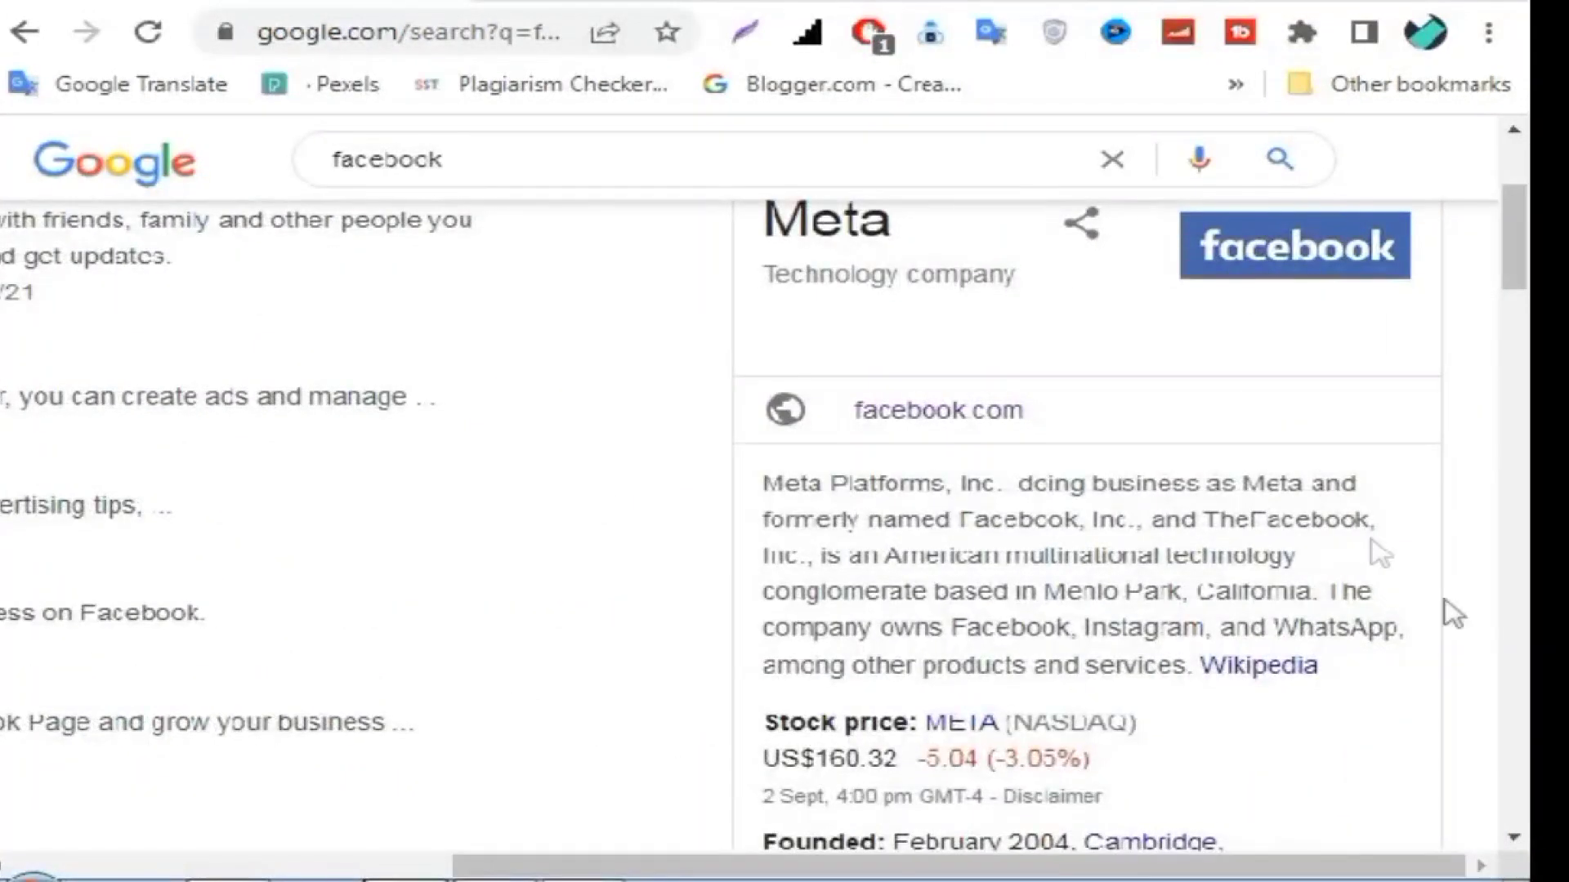
{"action": "scroll", "coordinate": [1499, 473], "scroll_direction": "up", "scroll_amount": 3}
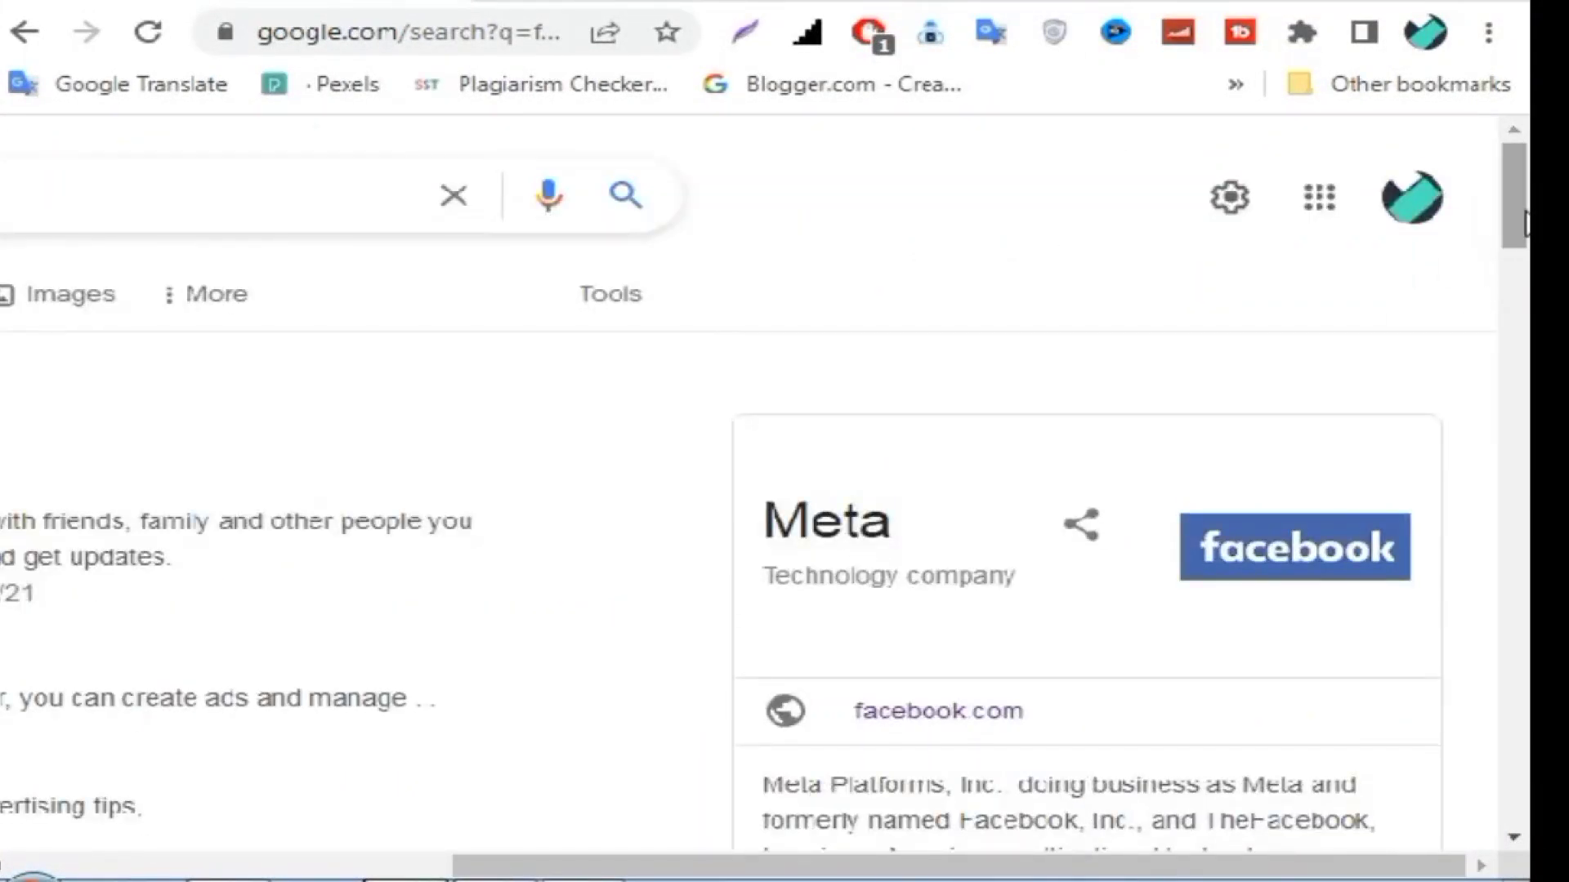
{"action": "scroll", "coordinate": [1515, 197], "scroll_direction": "down", "scroll_amount": 3}
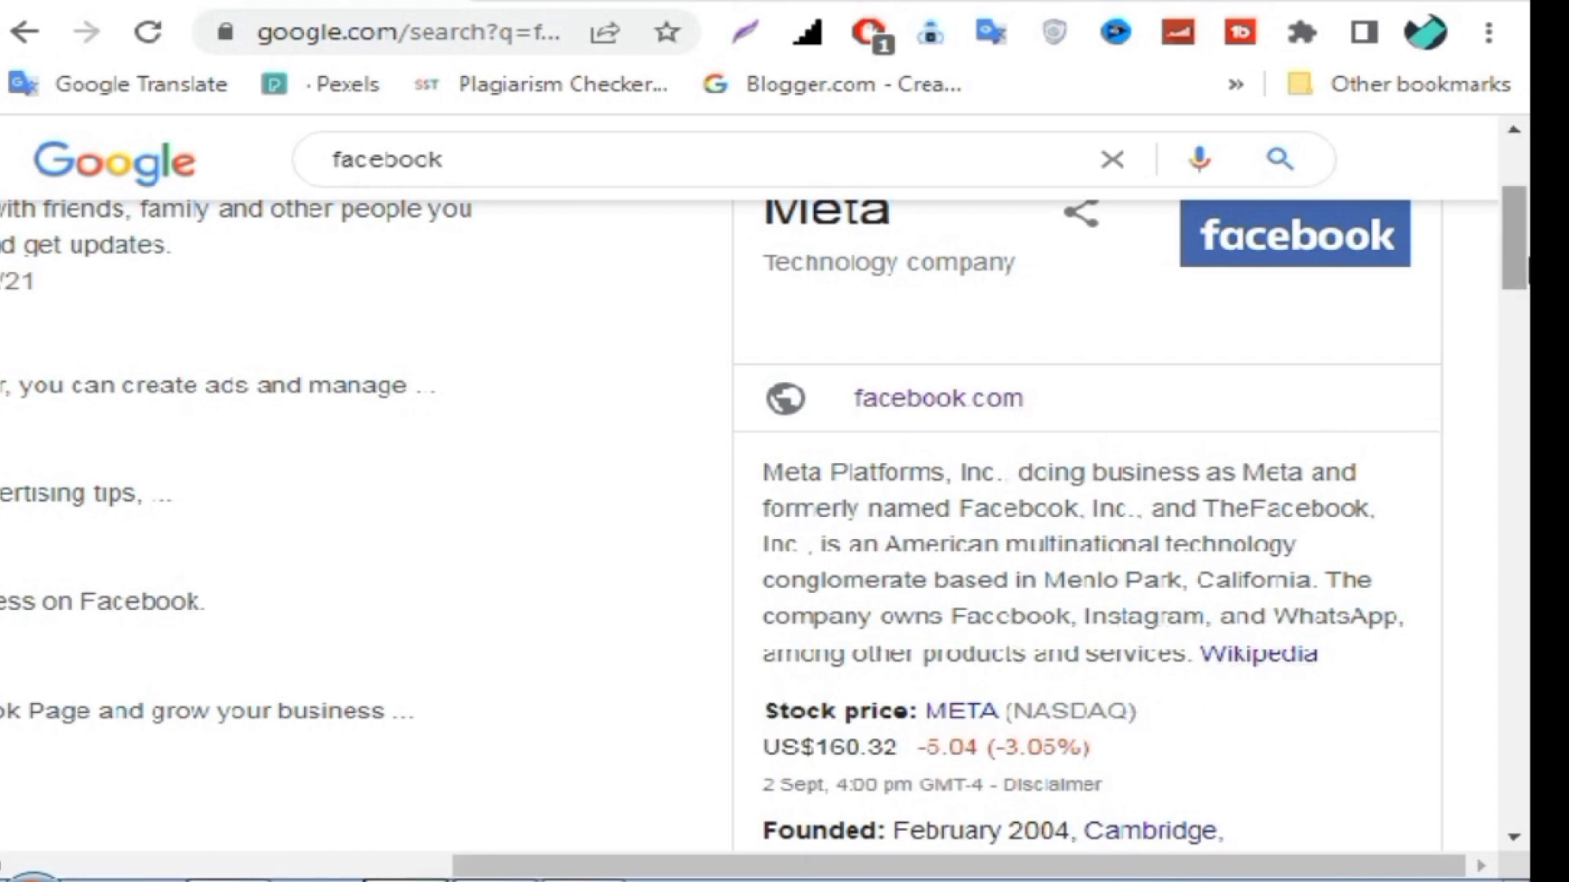
{"action": "left_click_drag", "start_coordinate": [1514, 216], "coordinate": [1518, 268]}
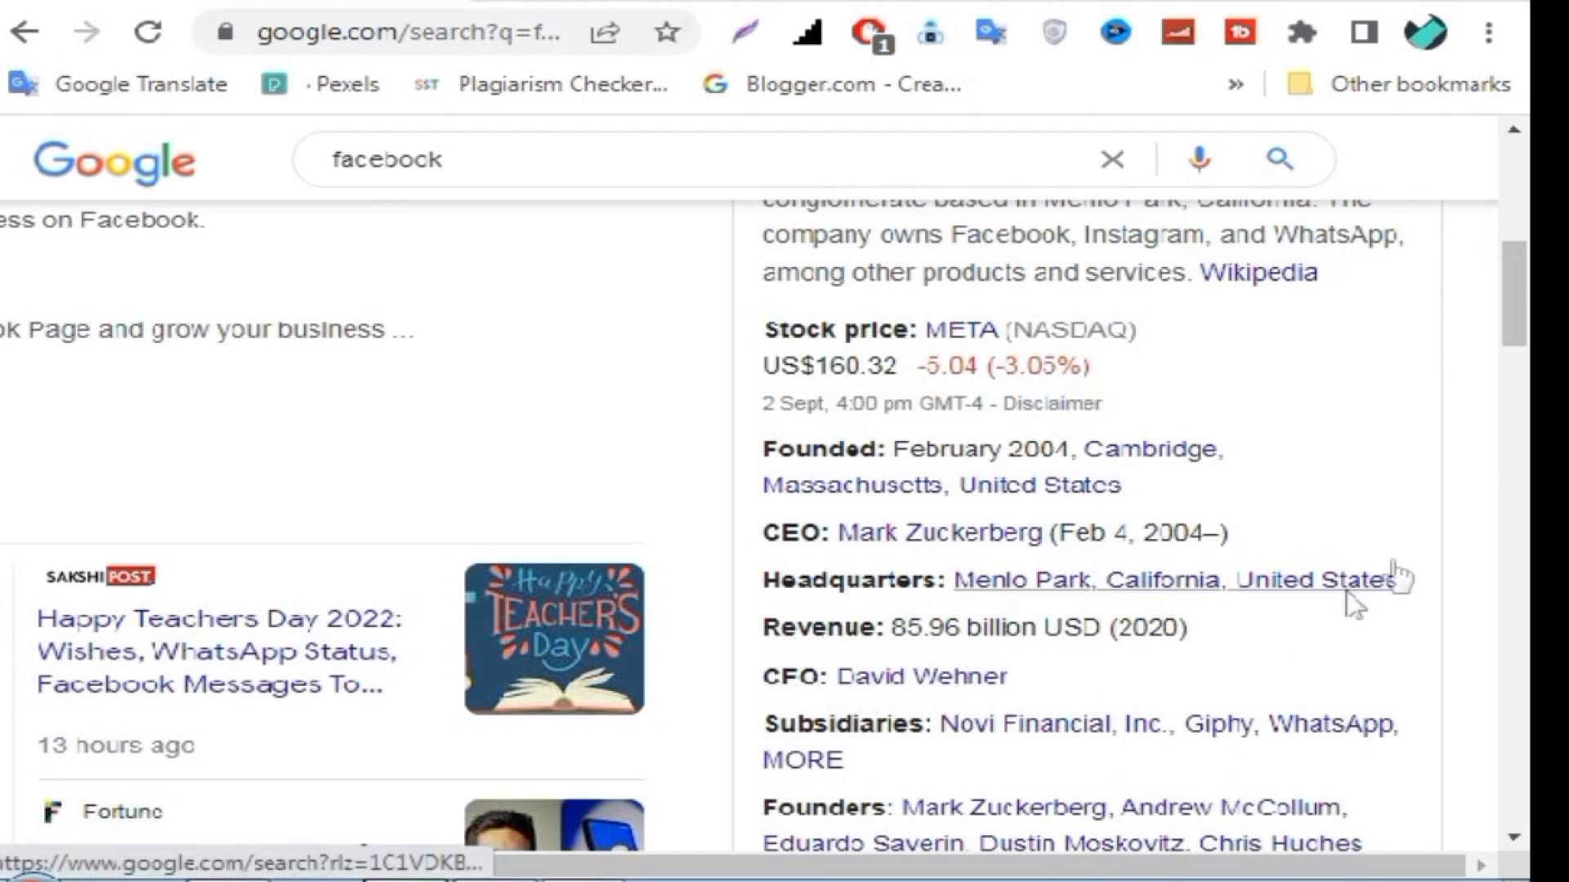
{"action": "left_click_drag", "start_coordinate": [1518, 326], "coordinate": [1523, 416]}
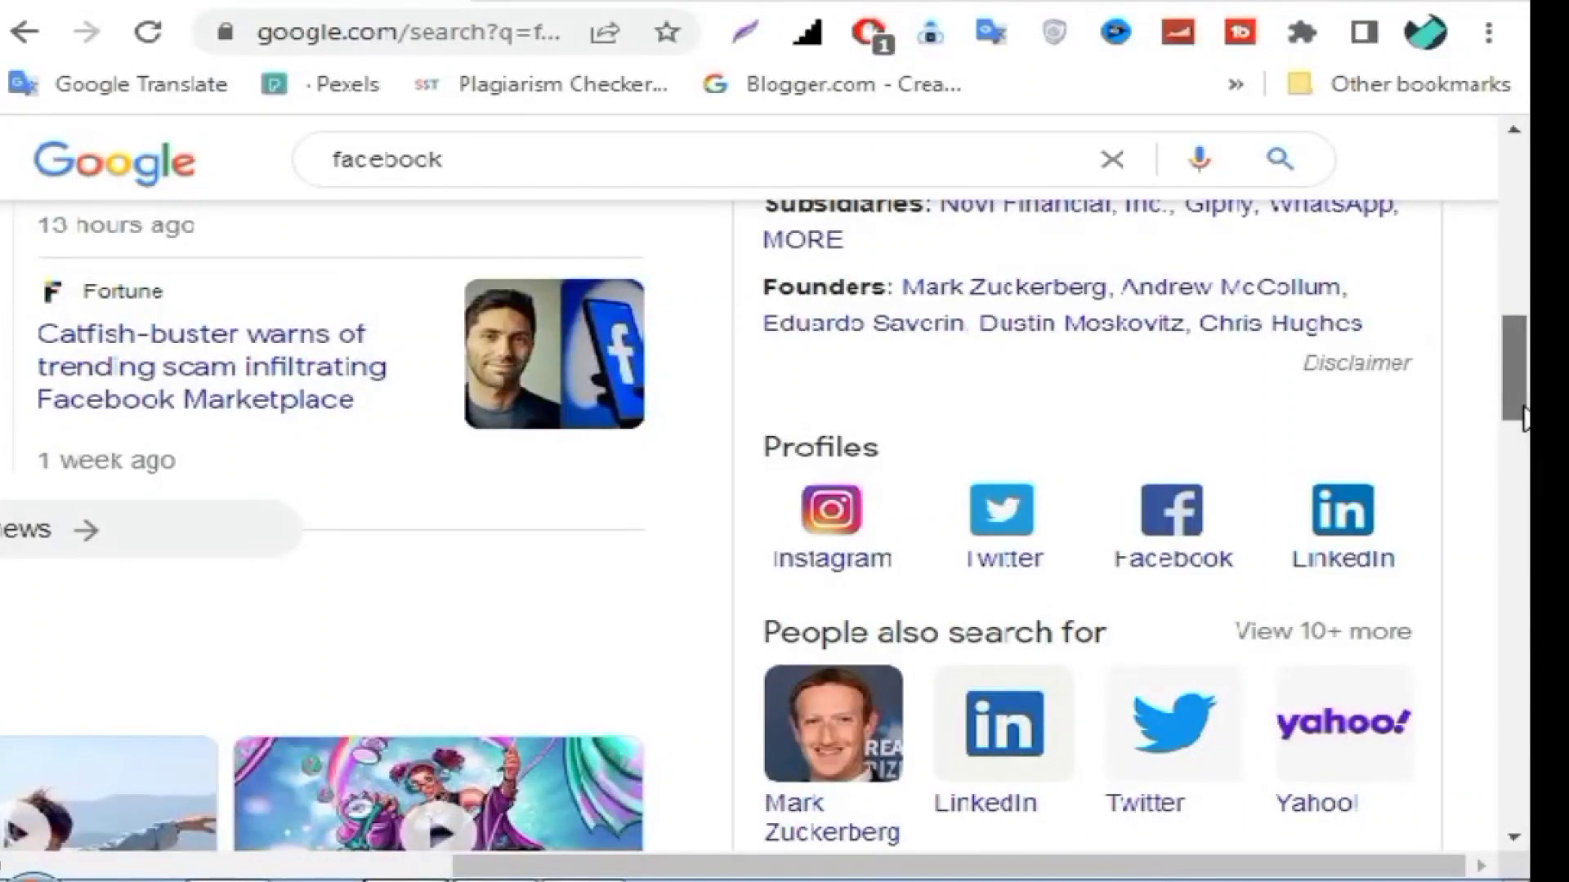
{"action": "left_click_drag", "start_coordinate": [1523, 419], "coordinate": [1516, 164]}
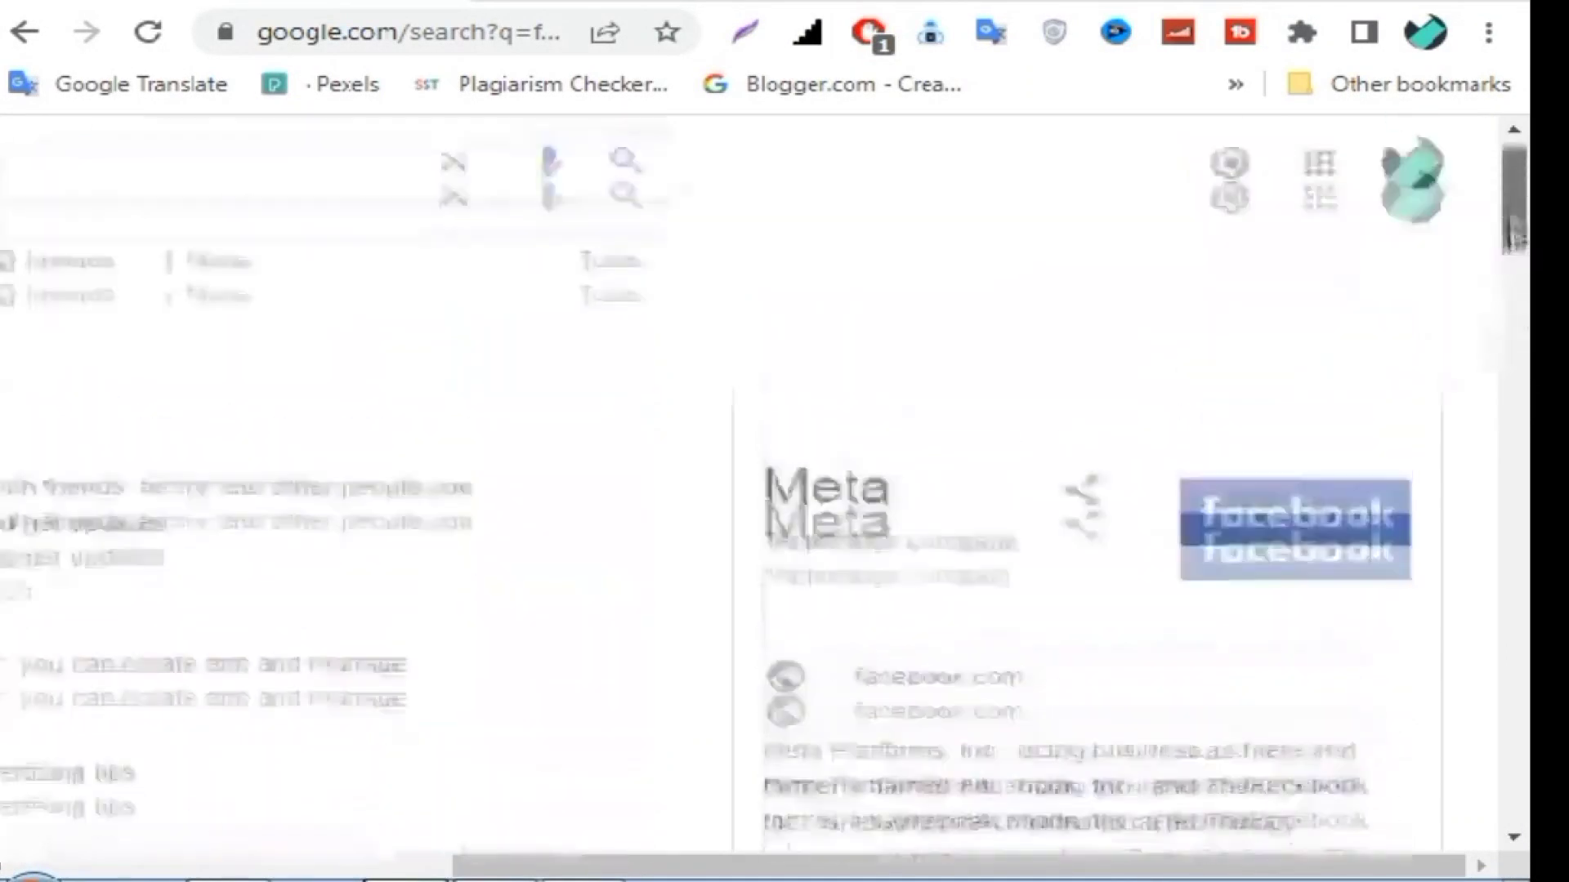
{"action": "left_click_drag", "start_coordinate": [1148, 875], "coordinate": [694, 873]}
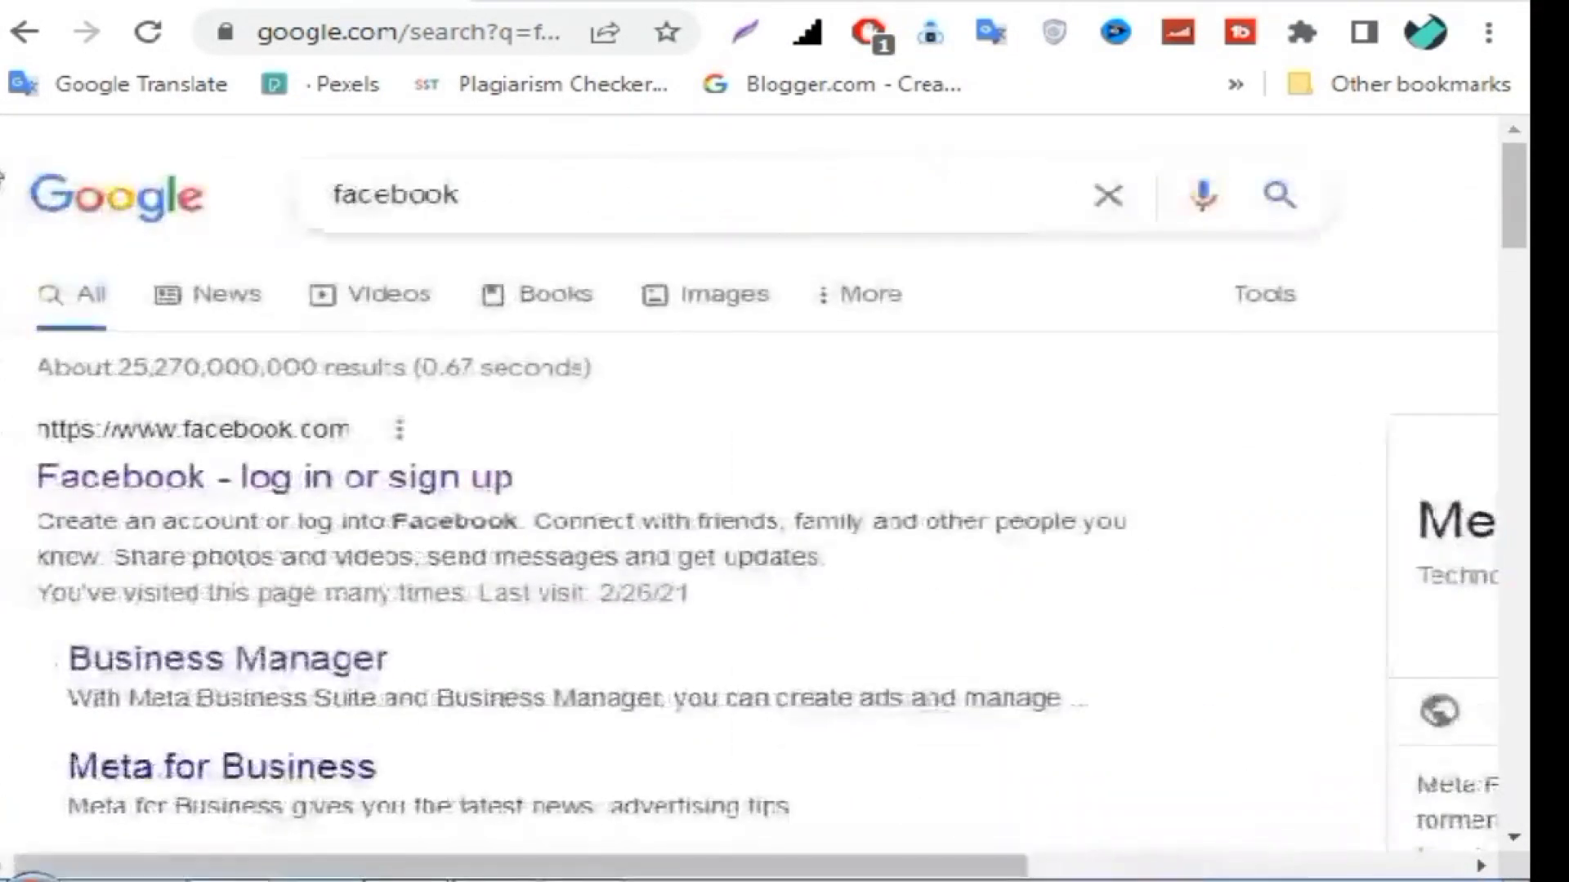
Open the "Facebook - log in or sign up" search result and display the site's list of sections and shortcuts.
{"action": "left_click", "coordinate": [114, 482]}
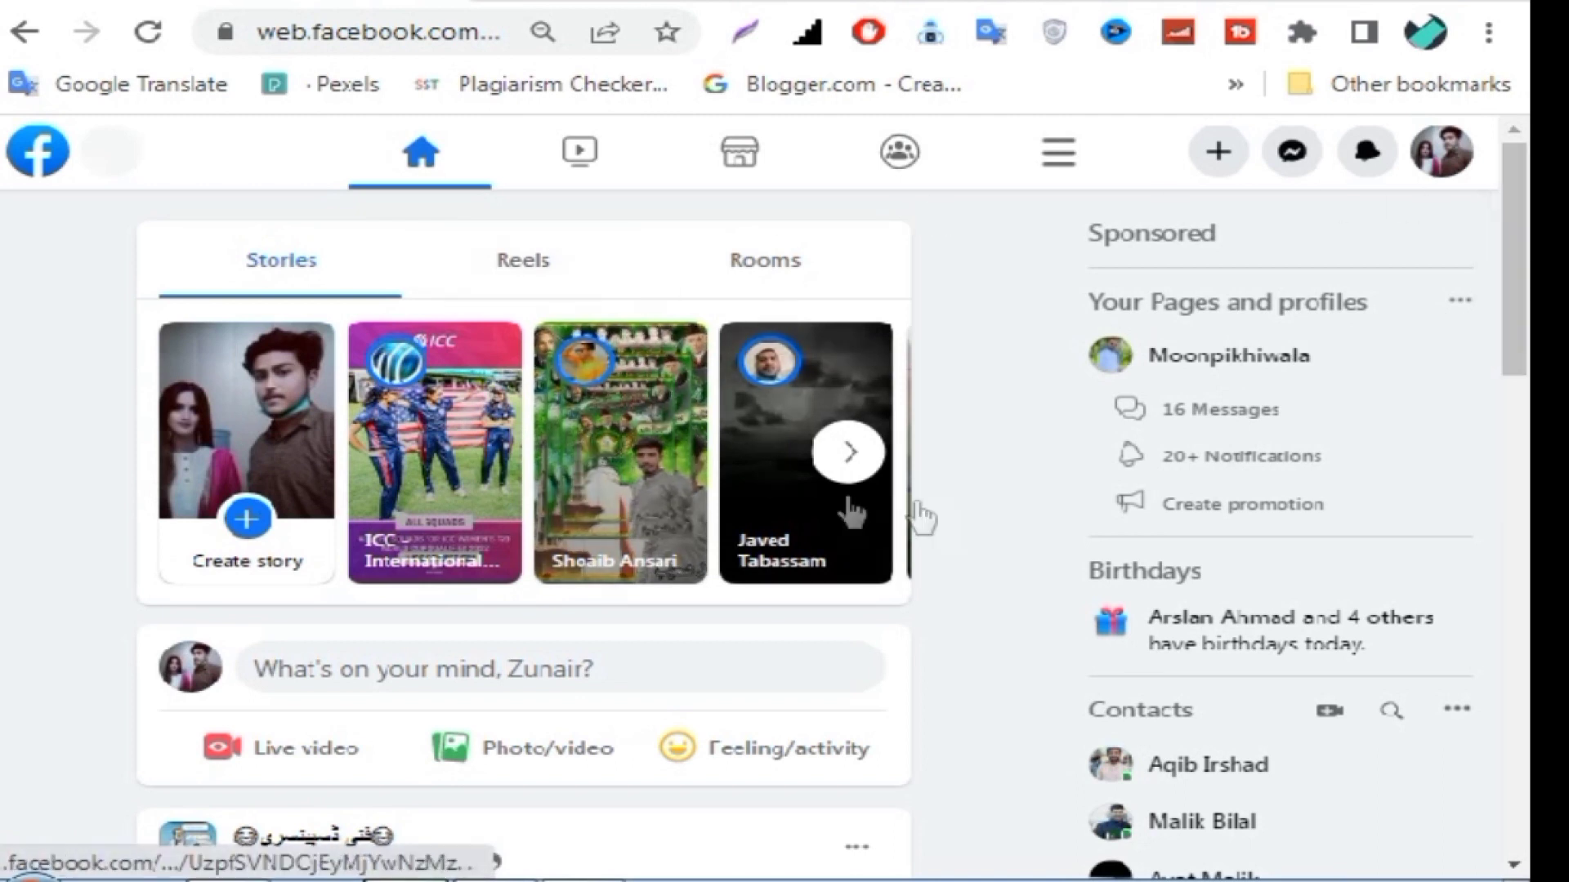
{"action": "mouse_move", "coordinate": [1513, 262]}
{"action": "left_mouse_down"}
{"action": "mouse_move", "coordinate": [1514, 678]}
{"action": "mouse_move", "coordinate": [1506, 253]}
{"action": "mouse_move", "coordinate": [1487, 539]}
{"action": "mouse_move", "coordinate": [1485, 270]}
{"action": "left_mouse_up"}
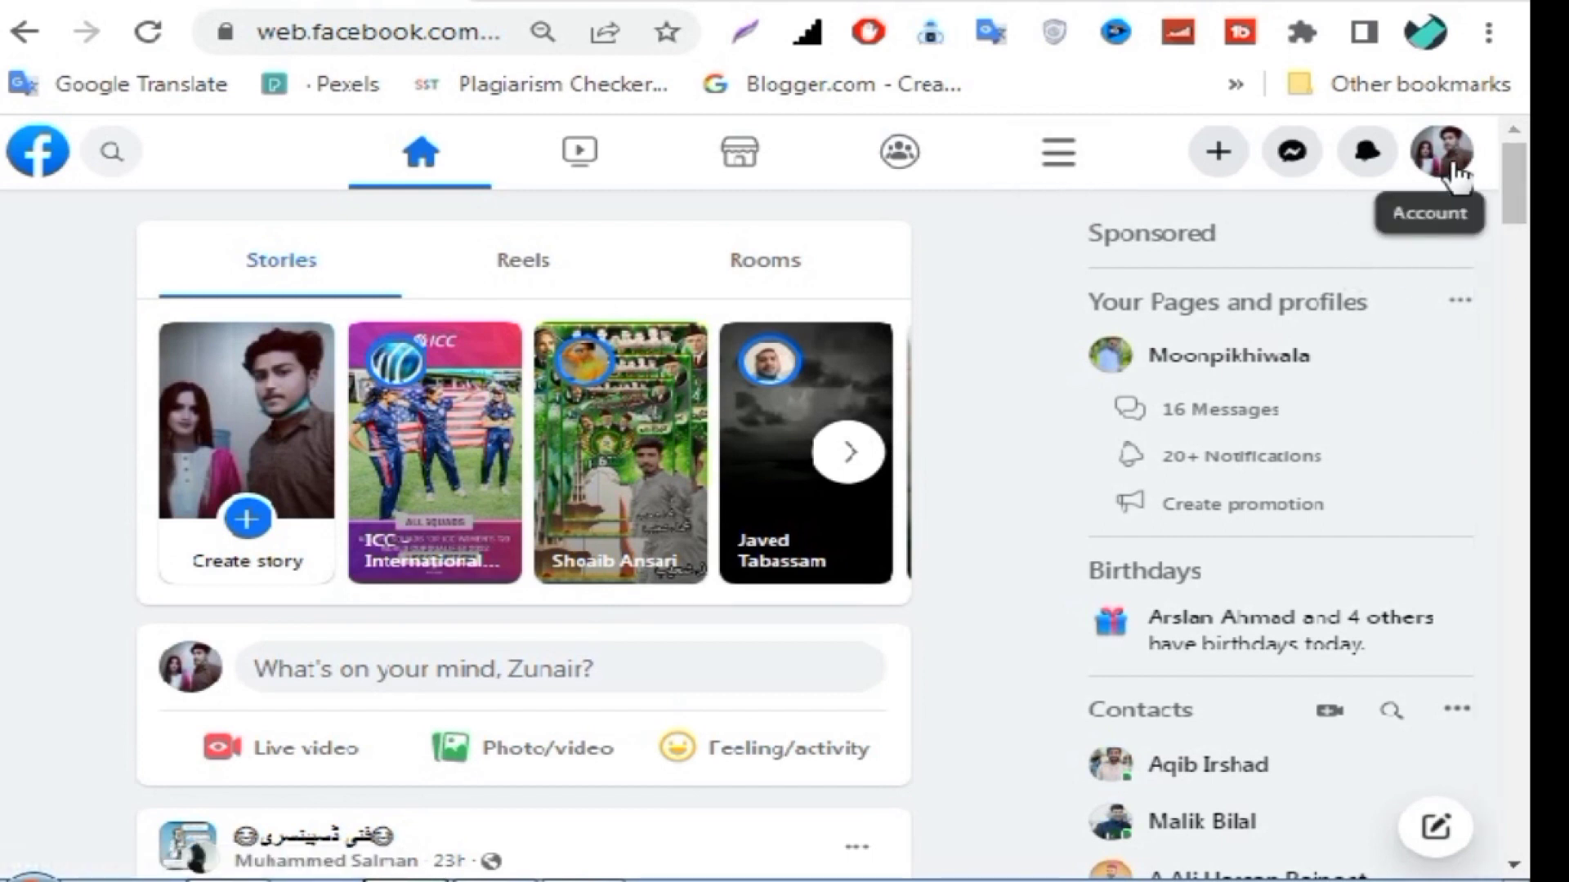
{"action": "left_click", "coordinate": [1102, 178]}
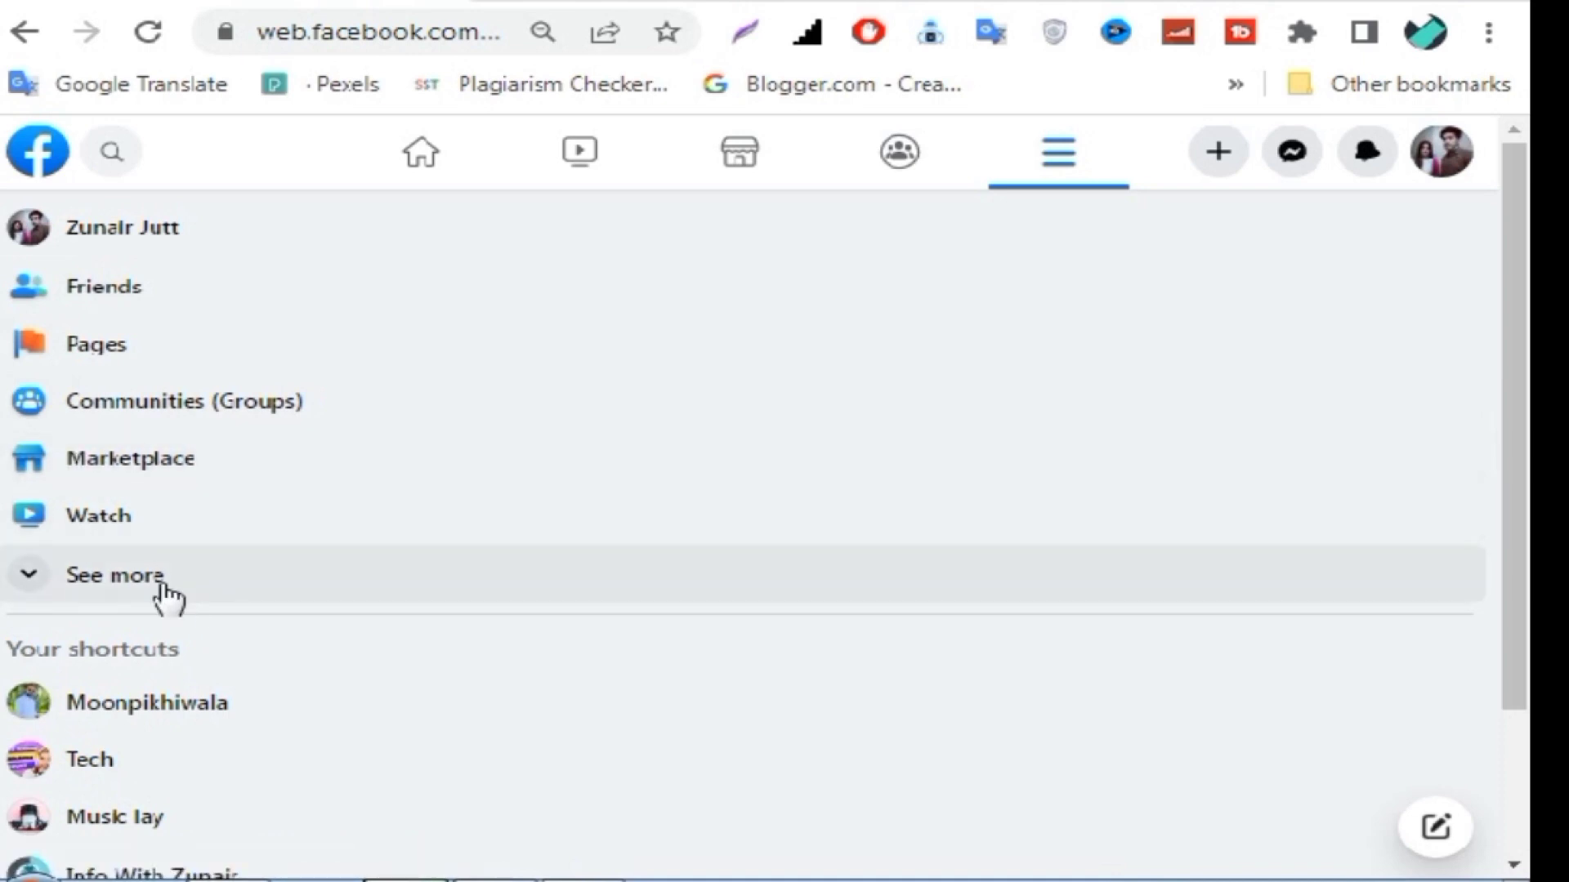
Go to the account's Pages list and open the Relaxing Music page.
{"action": "scroll", "coordinate": [1307, 572], "scroll_direction": "down", "scroll_amount": 2}
{"action": "scroll", "coordinate": [1483, 245], "scroll_direction": "up", "scroll_amount": 2}
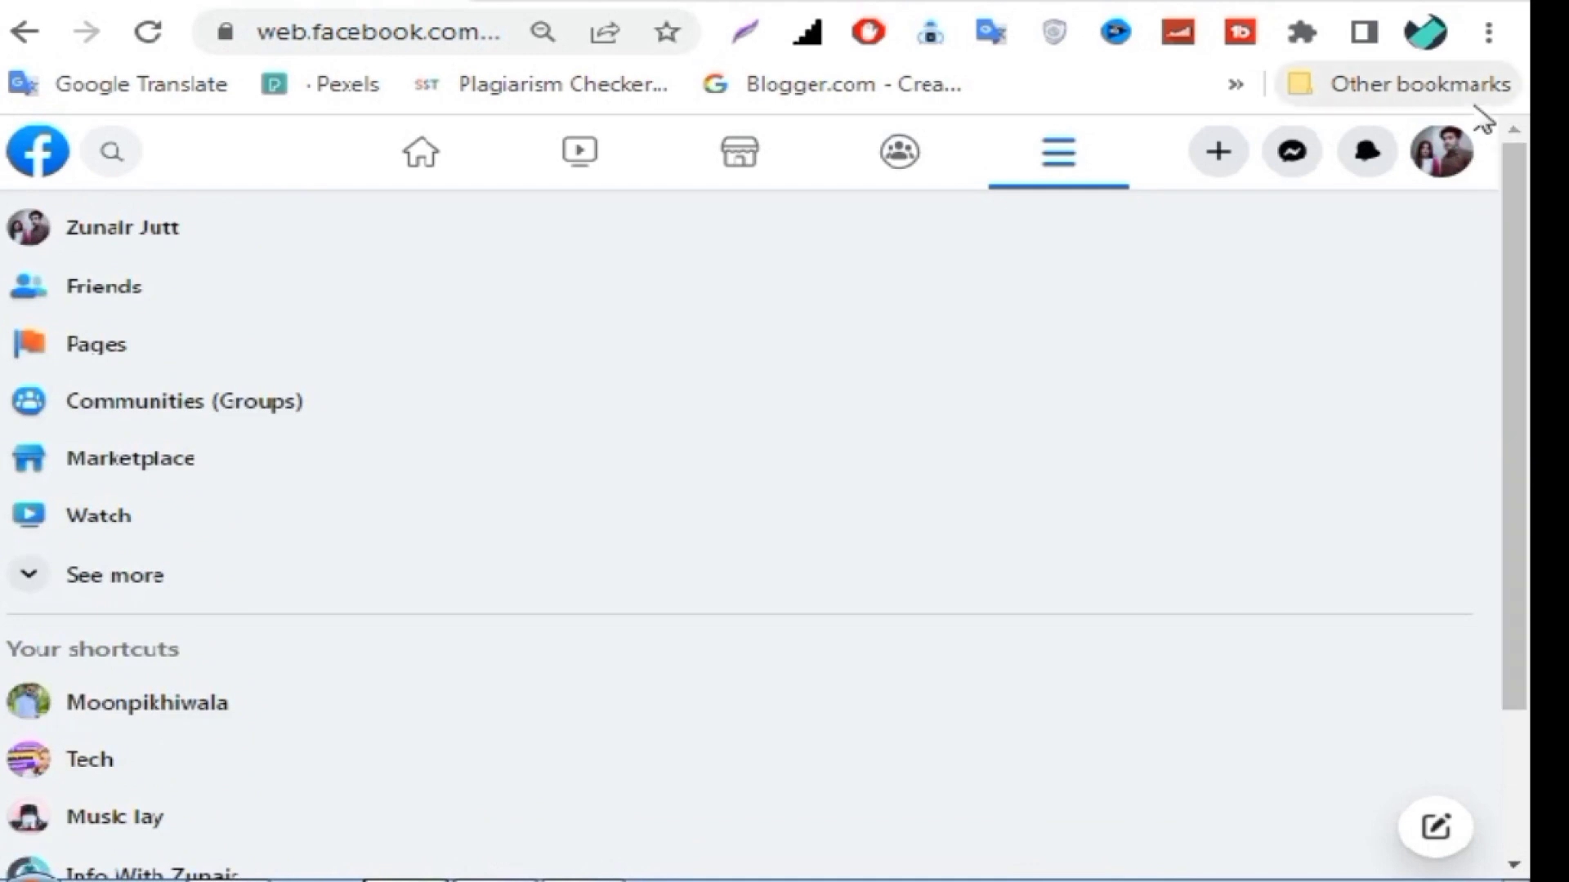
{"action": "left_click", "coordinate": [90, 347]}
{"action": "left_click_drag", "start_coordinate": [1515, 313], "coordinate": [1520, 594]}
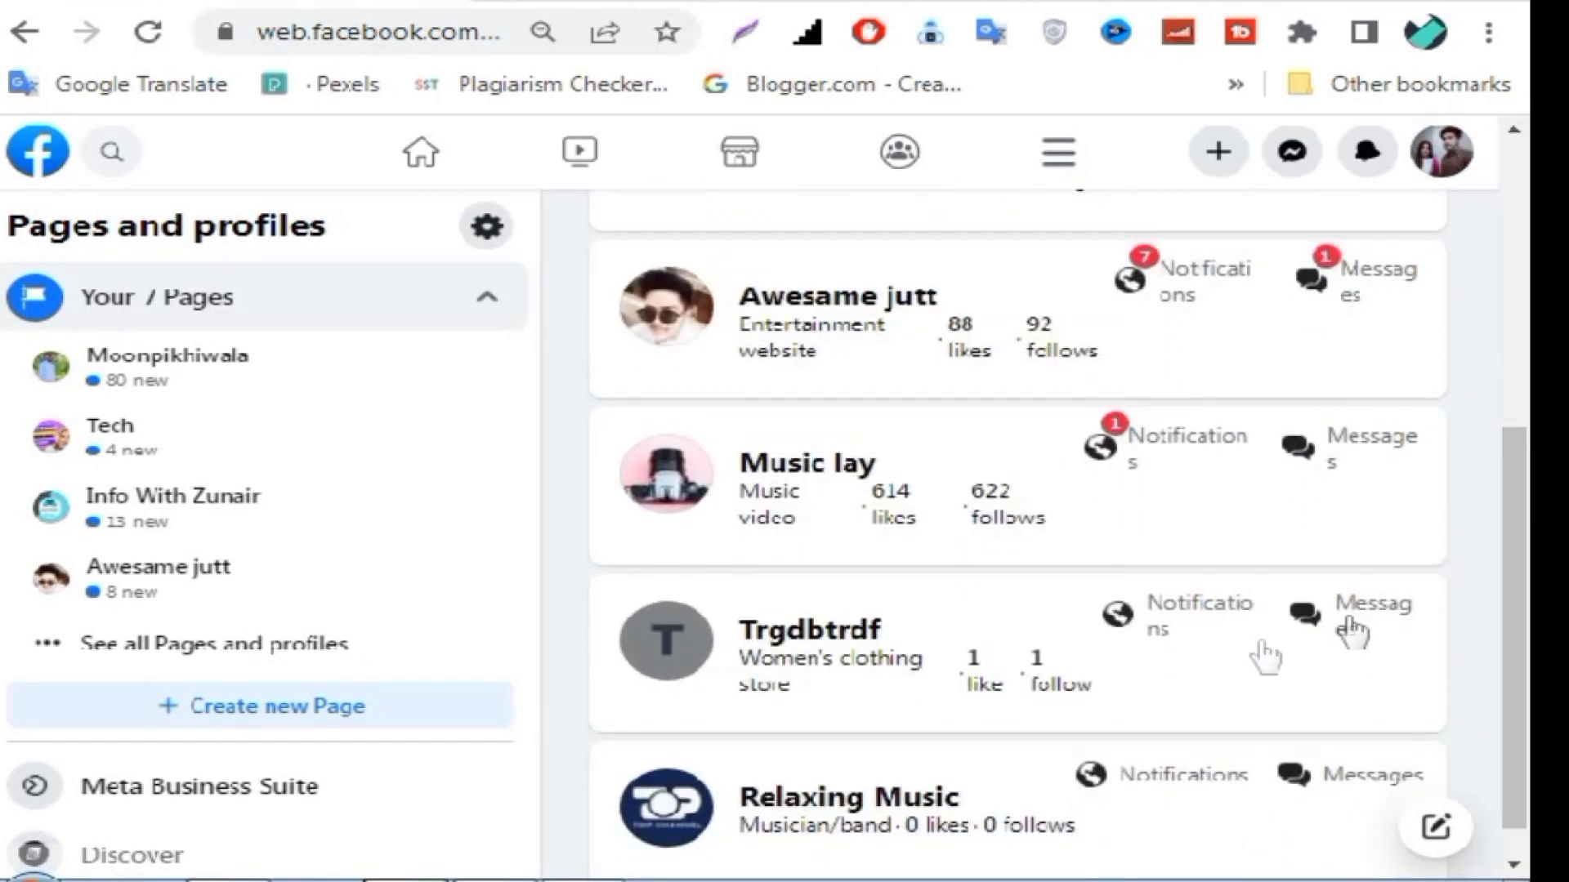
{"action": "left_click", "coordinate": [886, 827]}
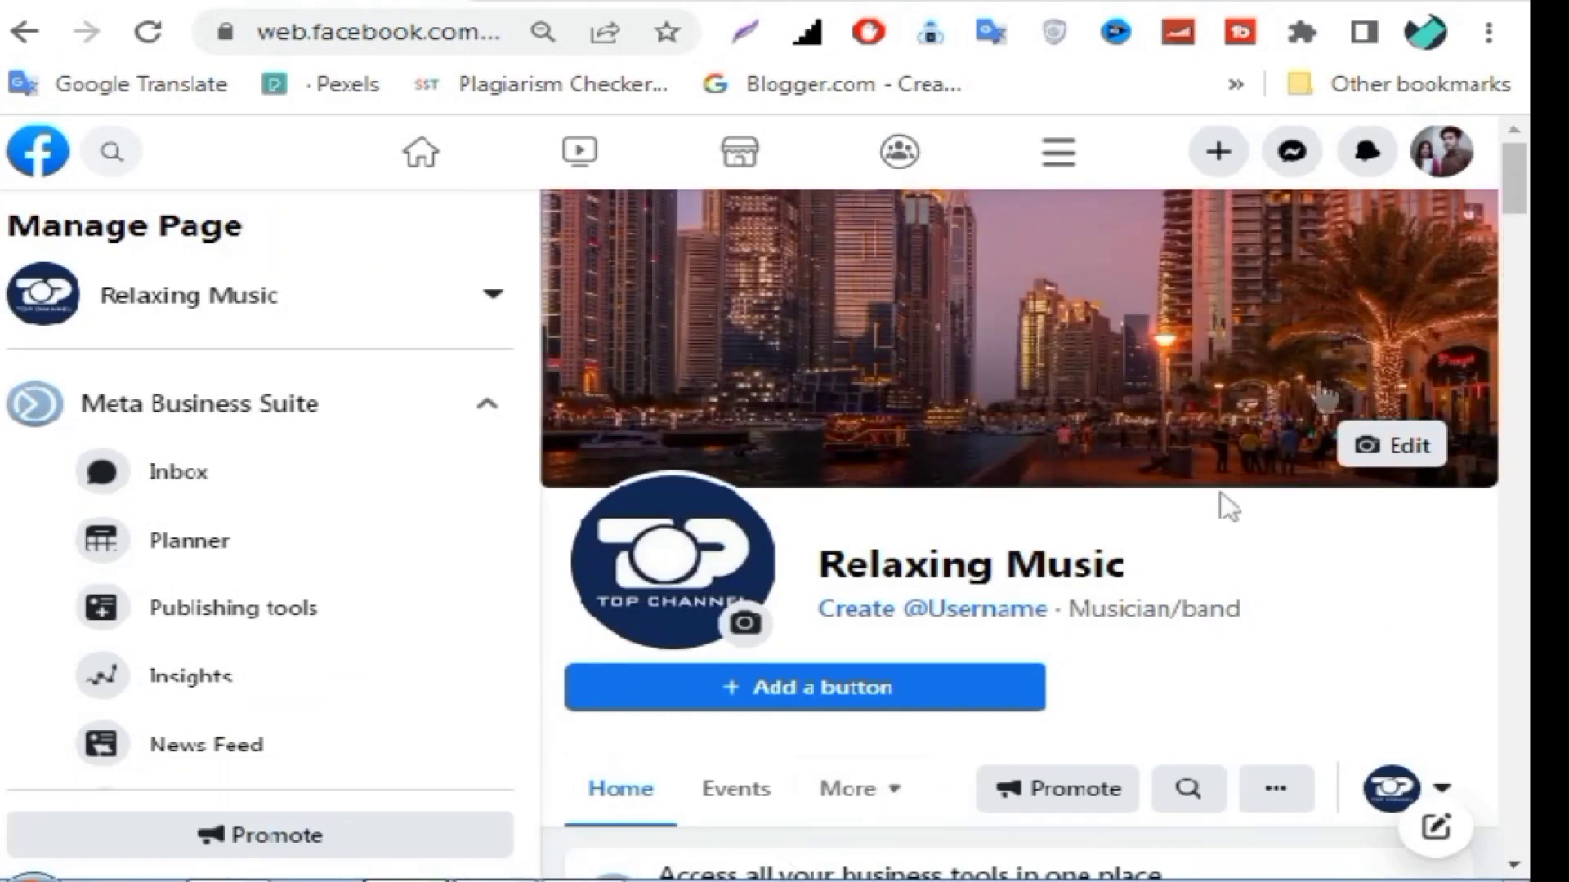
Look over the Relaxing Music page and its management options, and open Edit Page info.
{"action": "left_click_drag", "start_coordinate": [1513, 172], "coordinate": [1502, 588]}
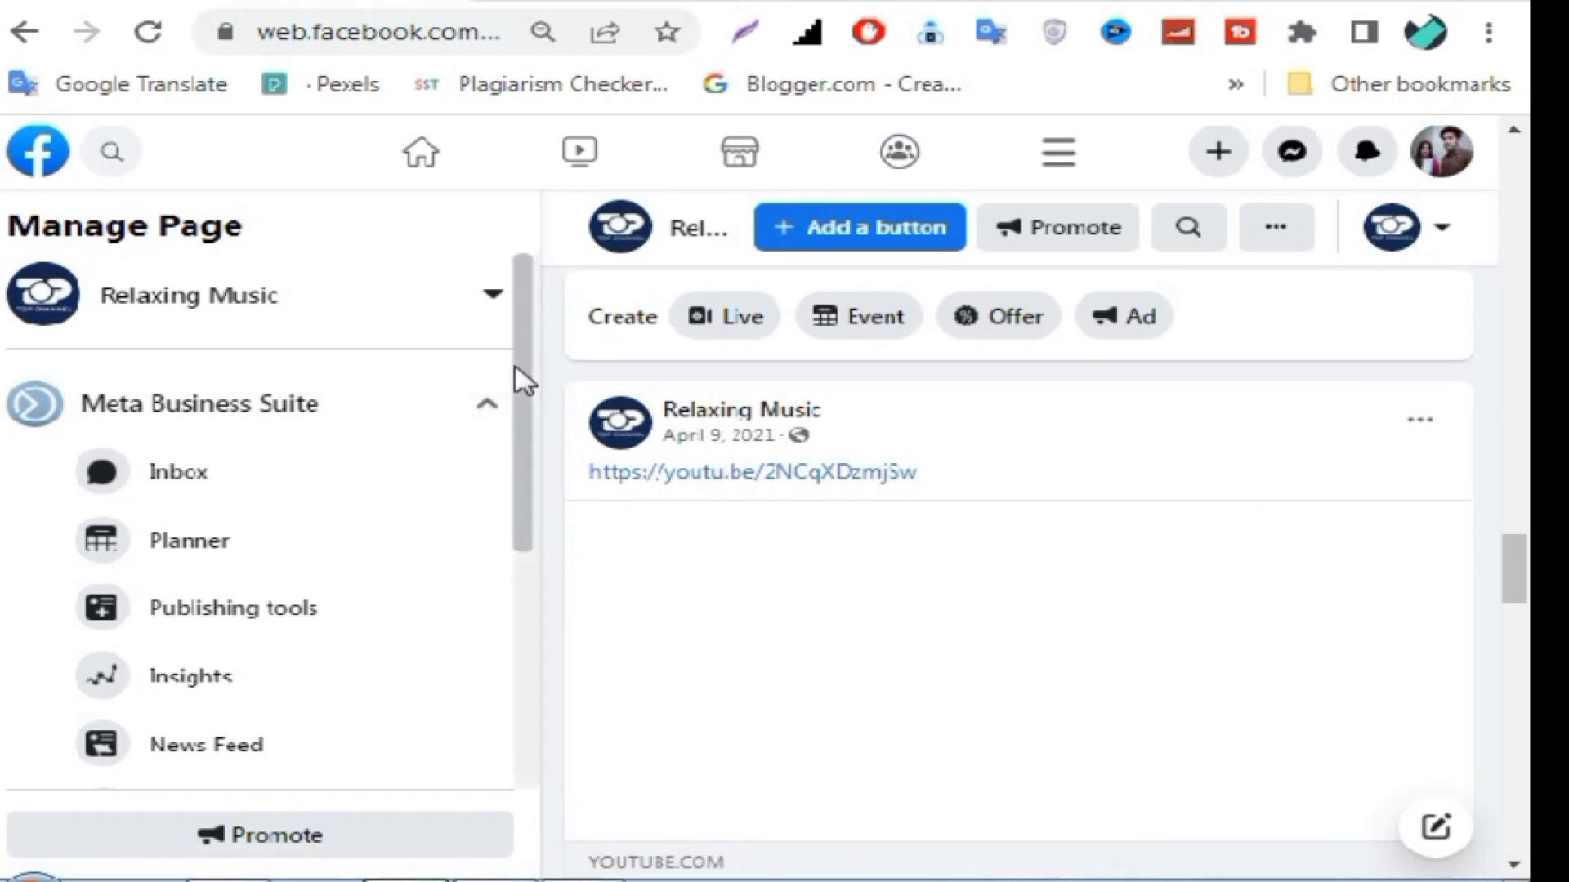
{"action": "left_click_drag", "start_coordinate": [523, 380], "coordinate": [574, 672]}
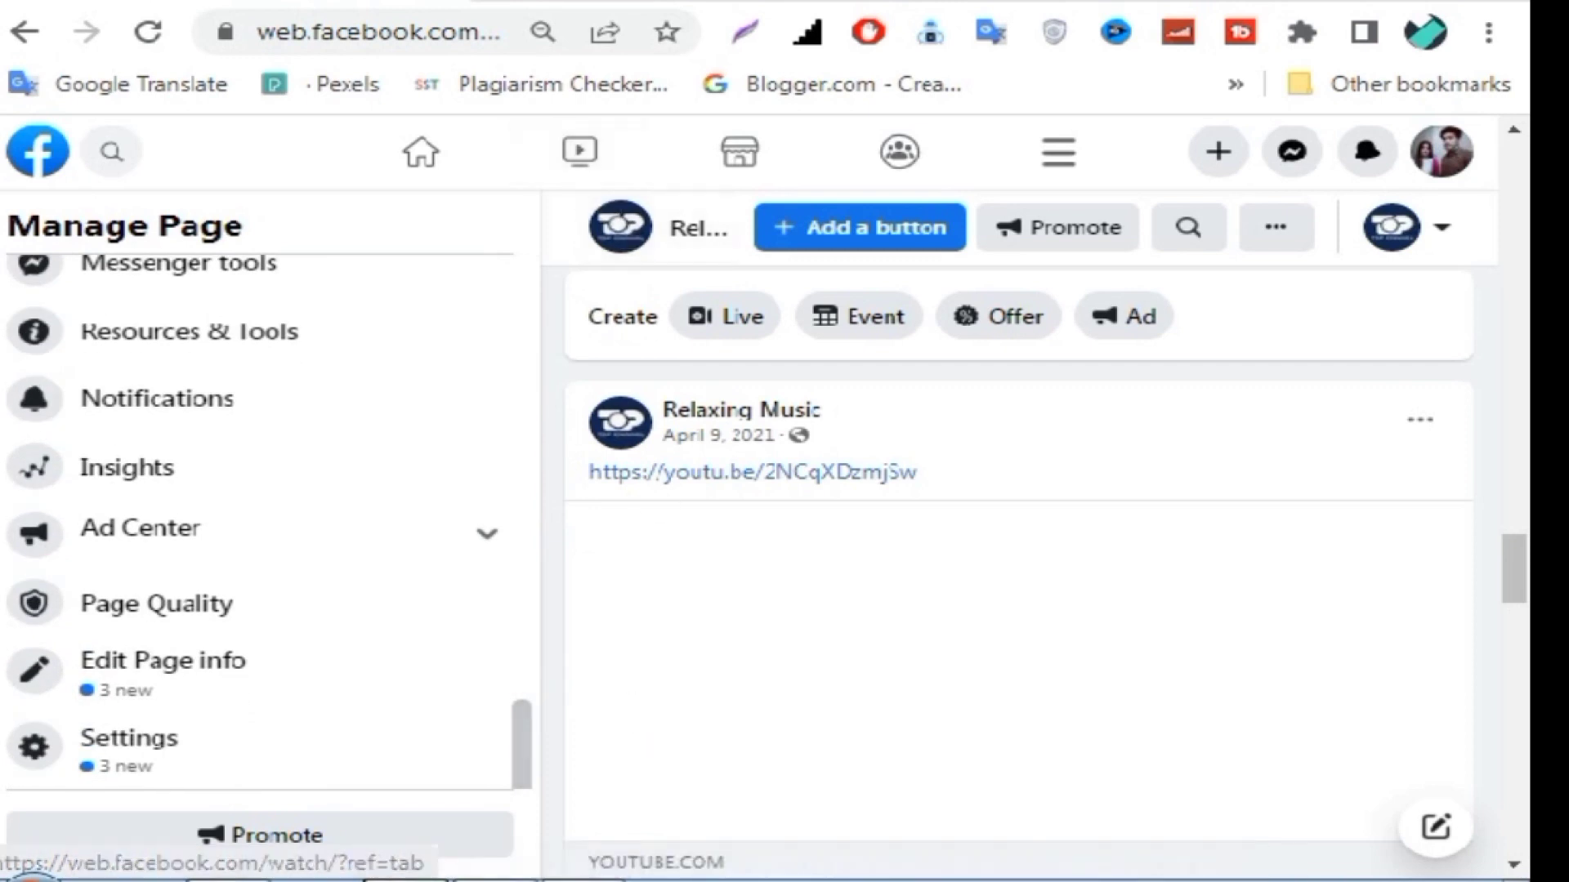
{"action": "left_click_drag", "start_coordinate": [528, 749], "coordinate": [532, 406]}
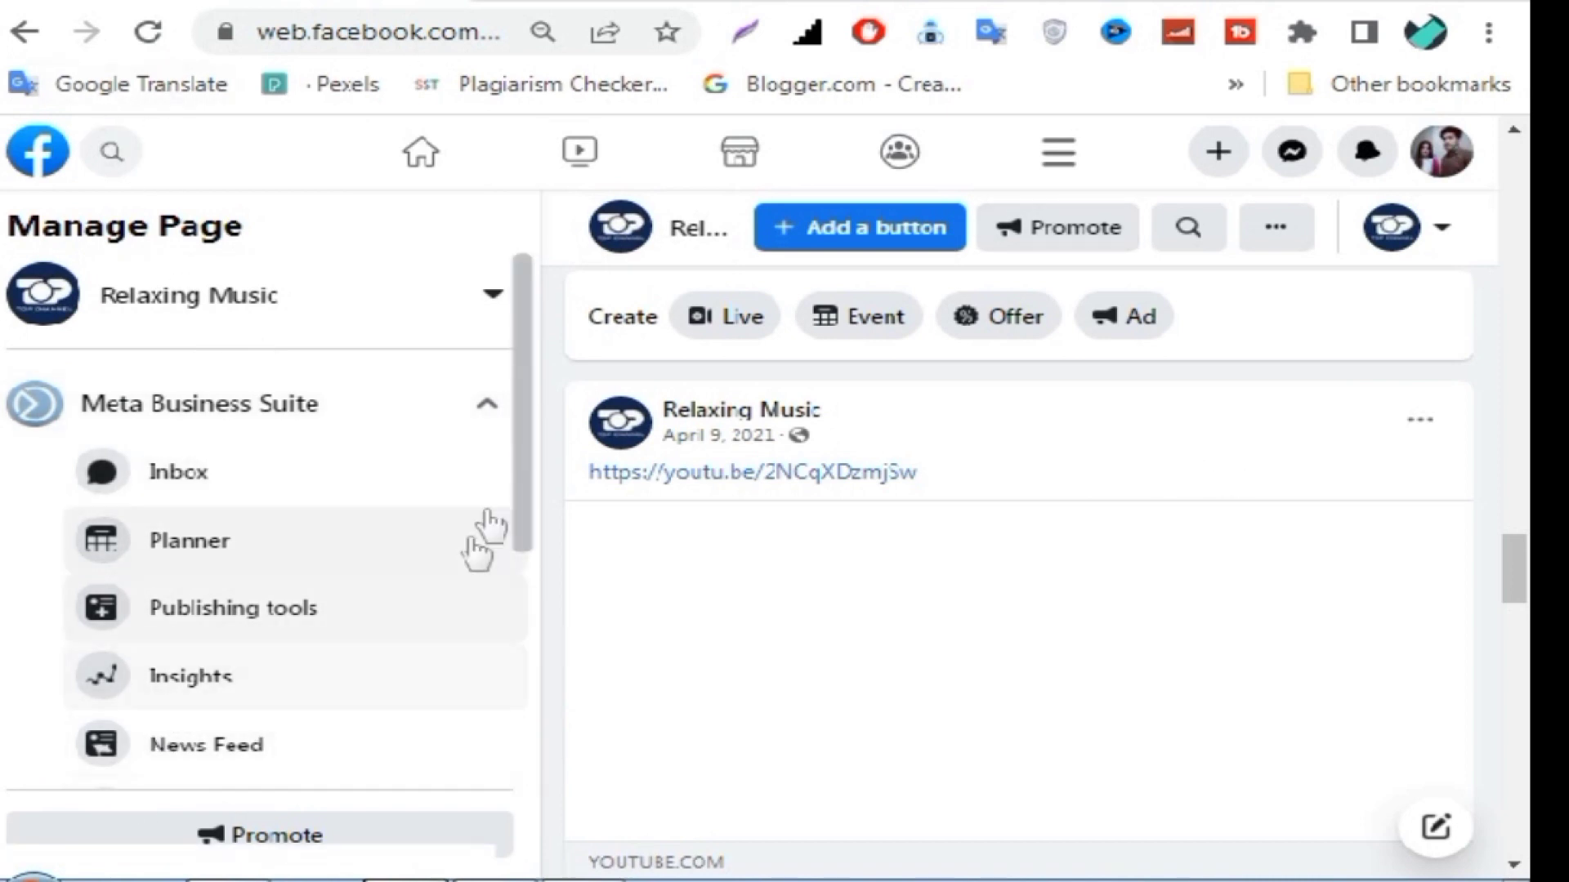
{"action": "left_click_drag", "start_coordinate": [527, 400], "coordinate": [519, 723]}
{"action": "left_click", "coordinate": [519, 723]}
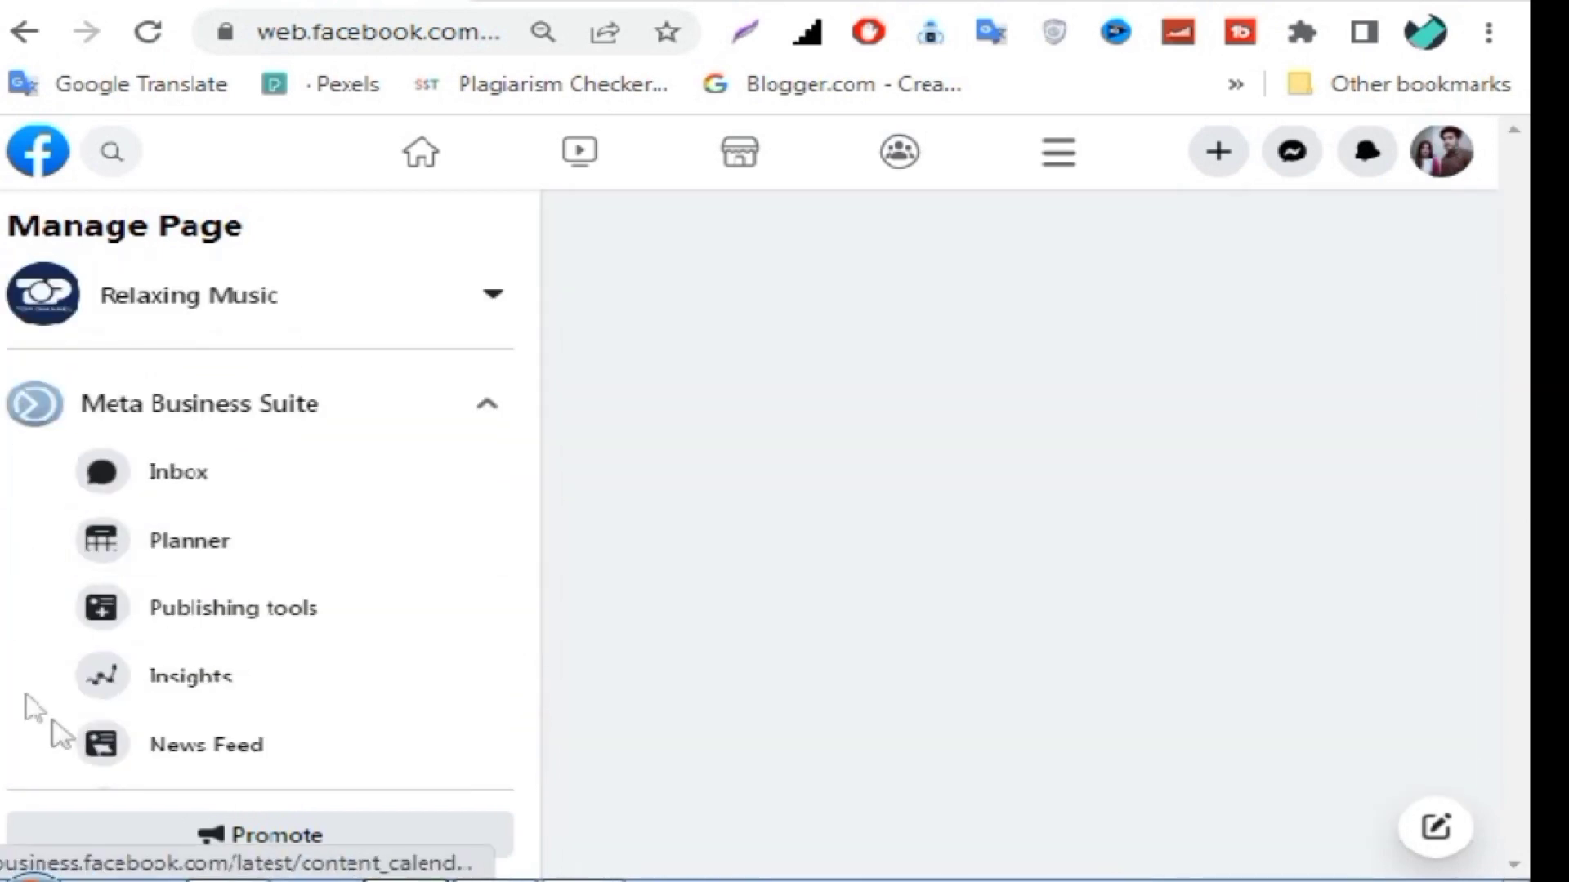
{"action": "left_click_drag", "start_coordinate": [524, 403], "coordinate": [541, 732]}
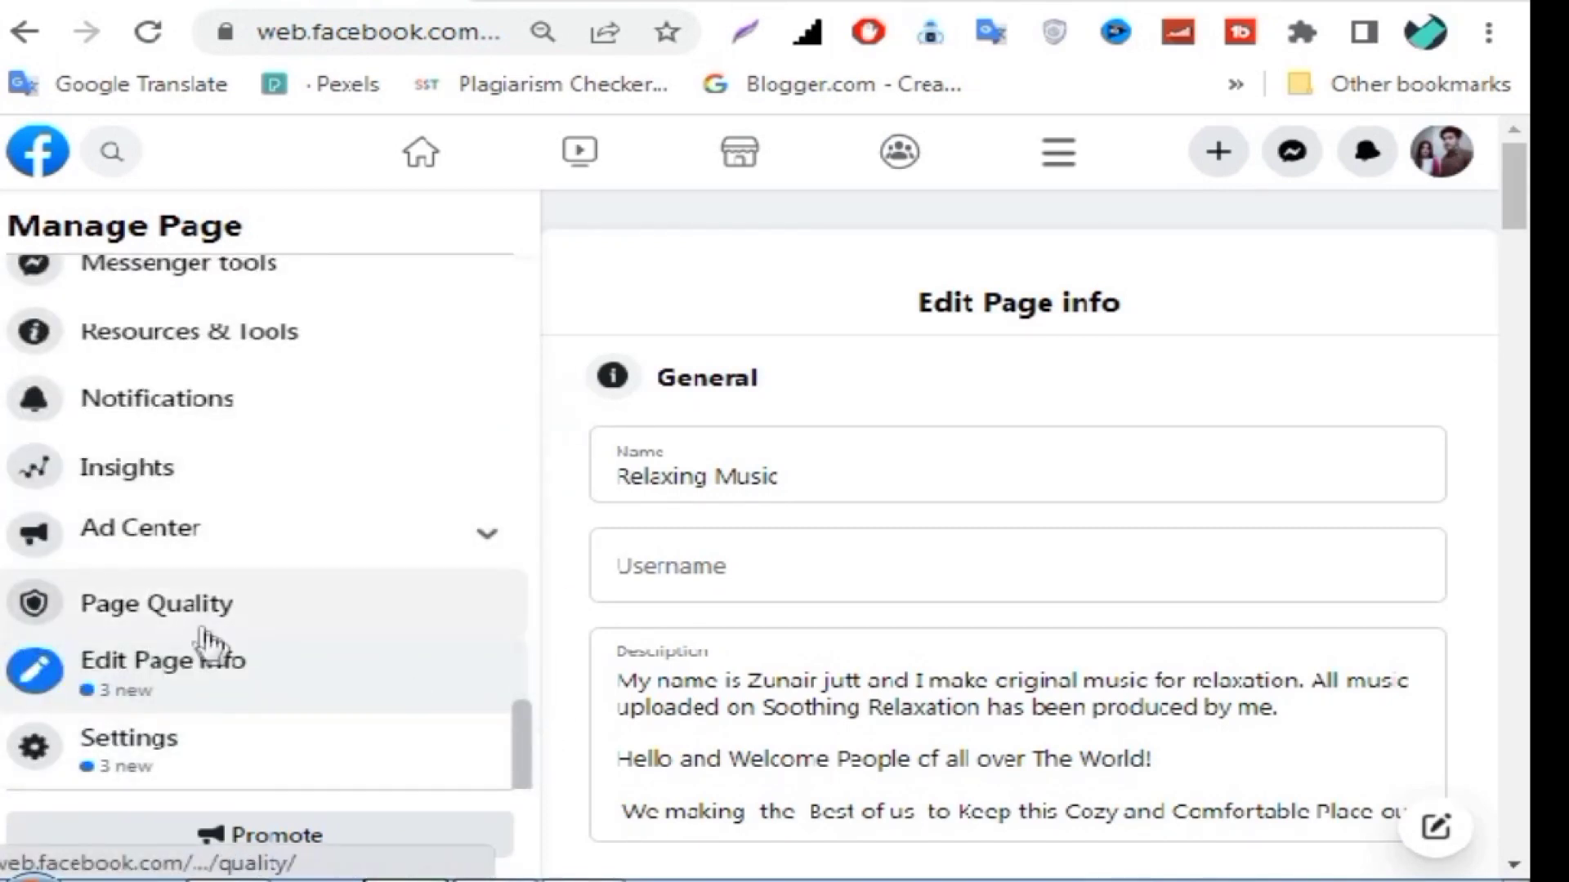
Look over the rest of the Edit Page info form and open the Relaxing Music page's Settings.
{"action": "left_click_drag", "start_coordinate": [1527, 188], "coordinate": [1459, 862]}
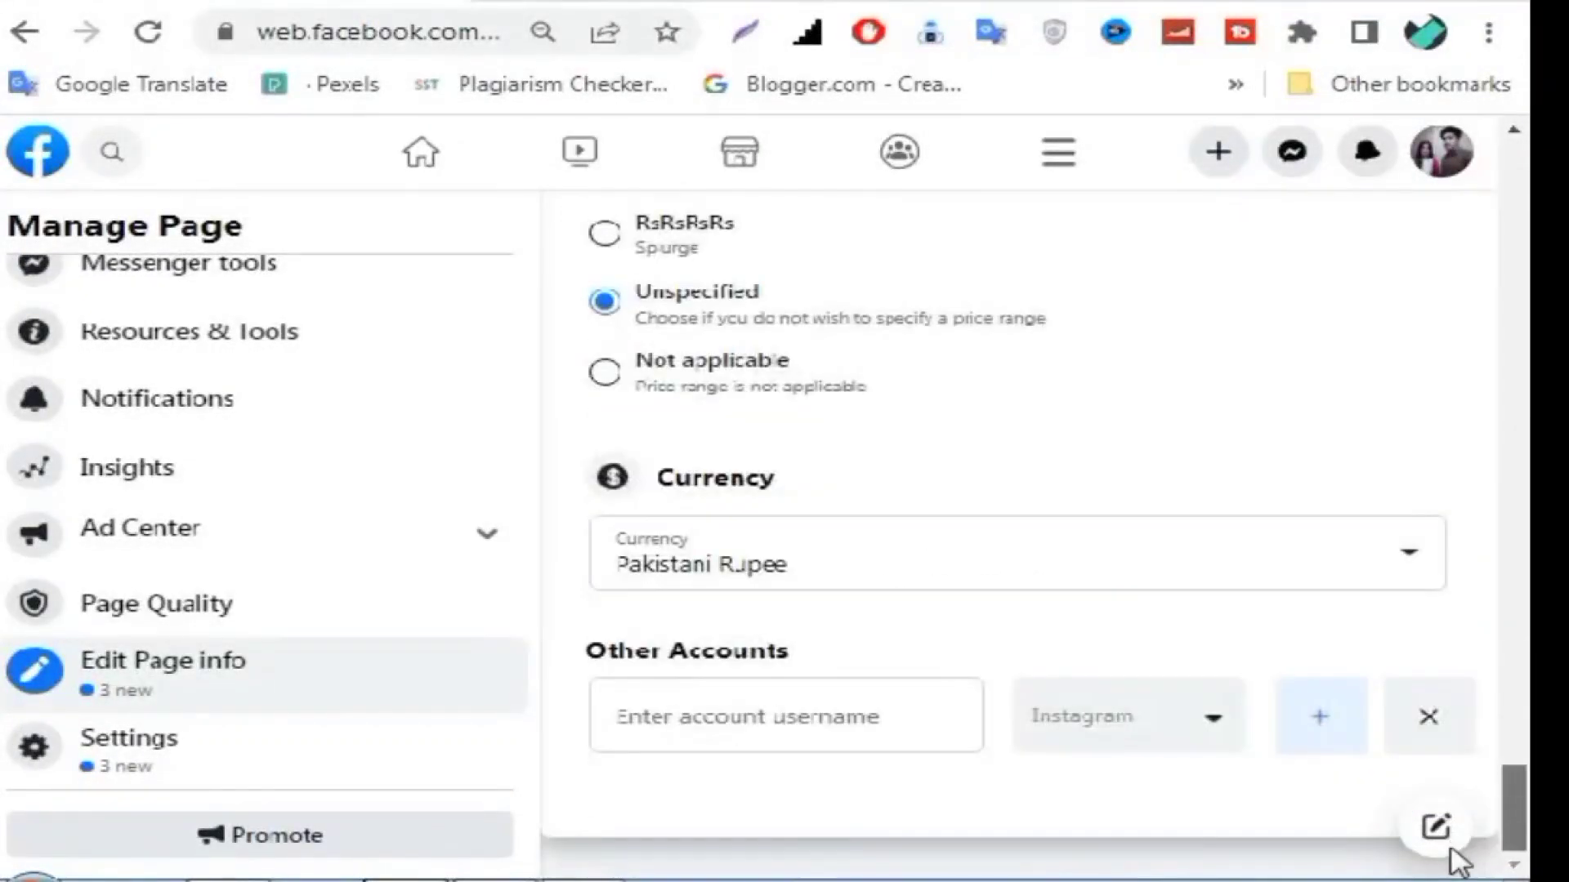
{"action": "left_click", "coordinate": [246, 758]}
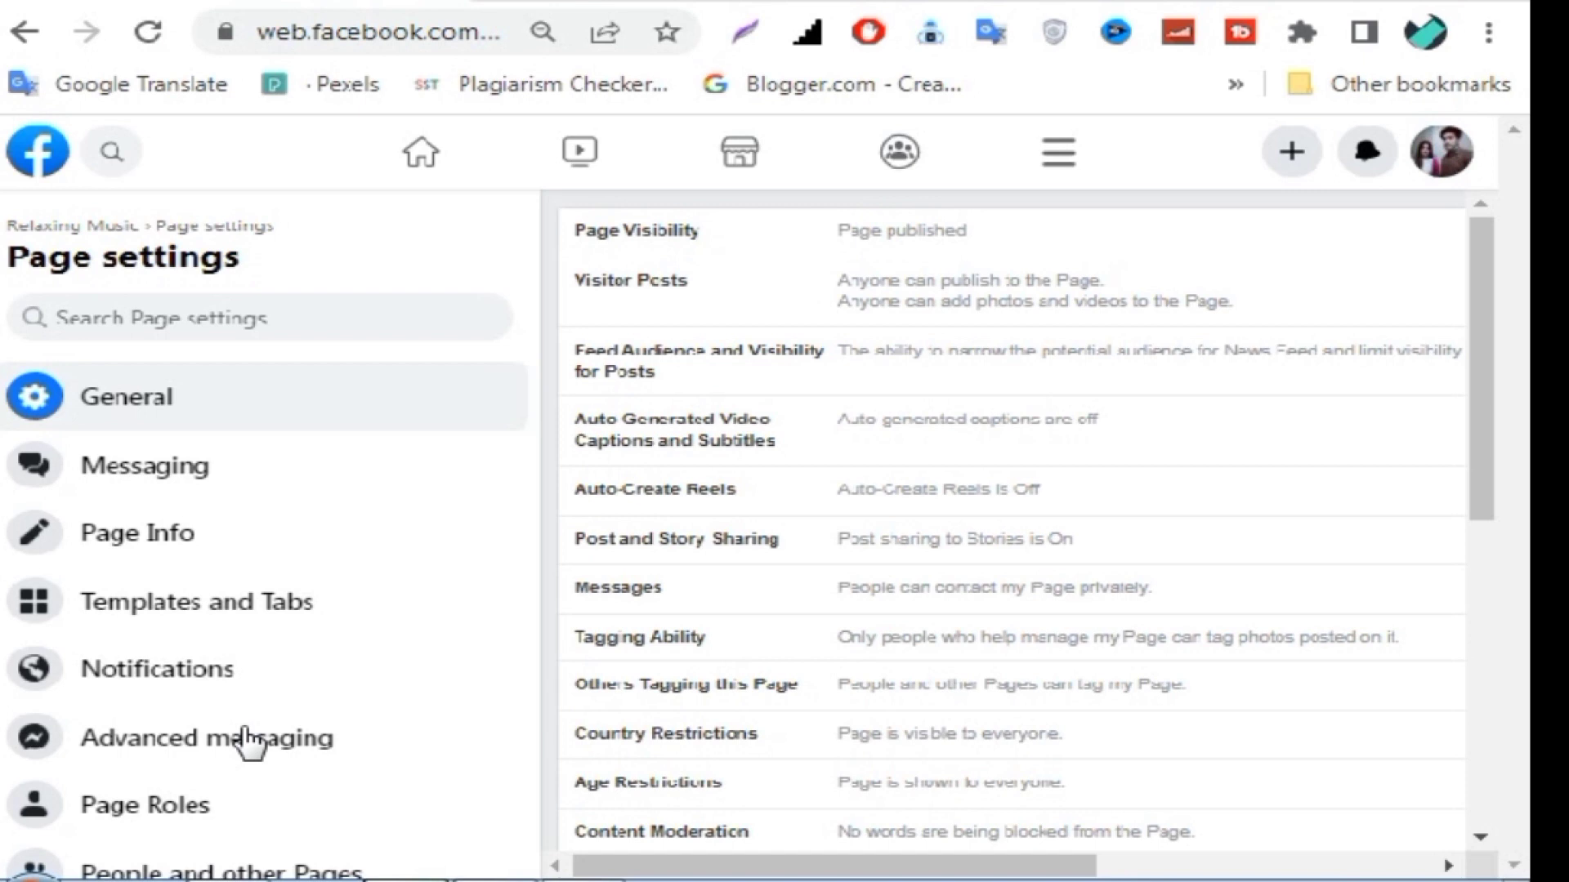
Look through the Messaging, Page Info, Templates and Tabs, Notifications and Advanced messaging sections of the page settings.
{"action": "left_click", "coordinate": [150, 477]}
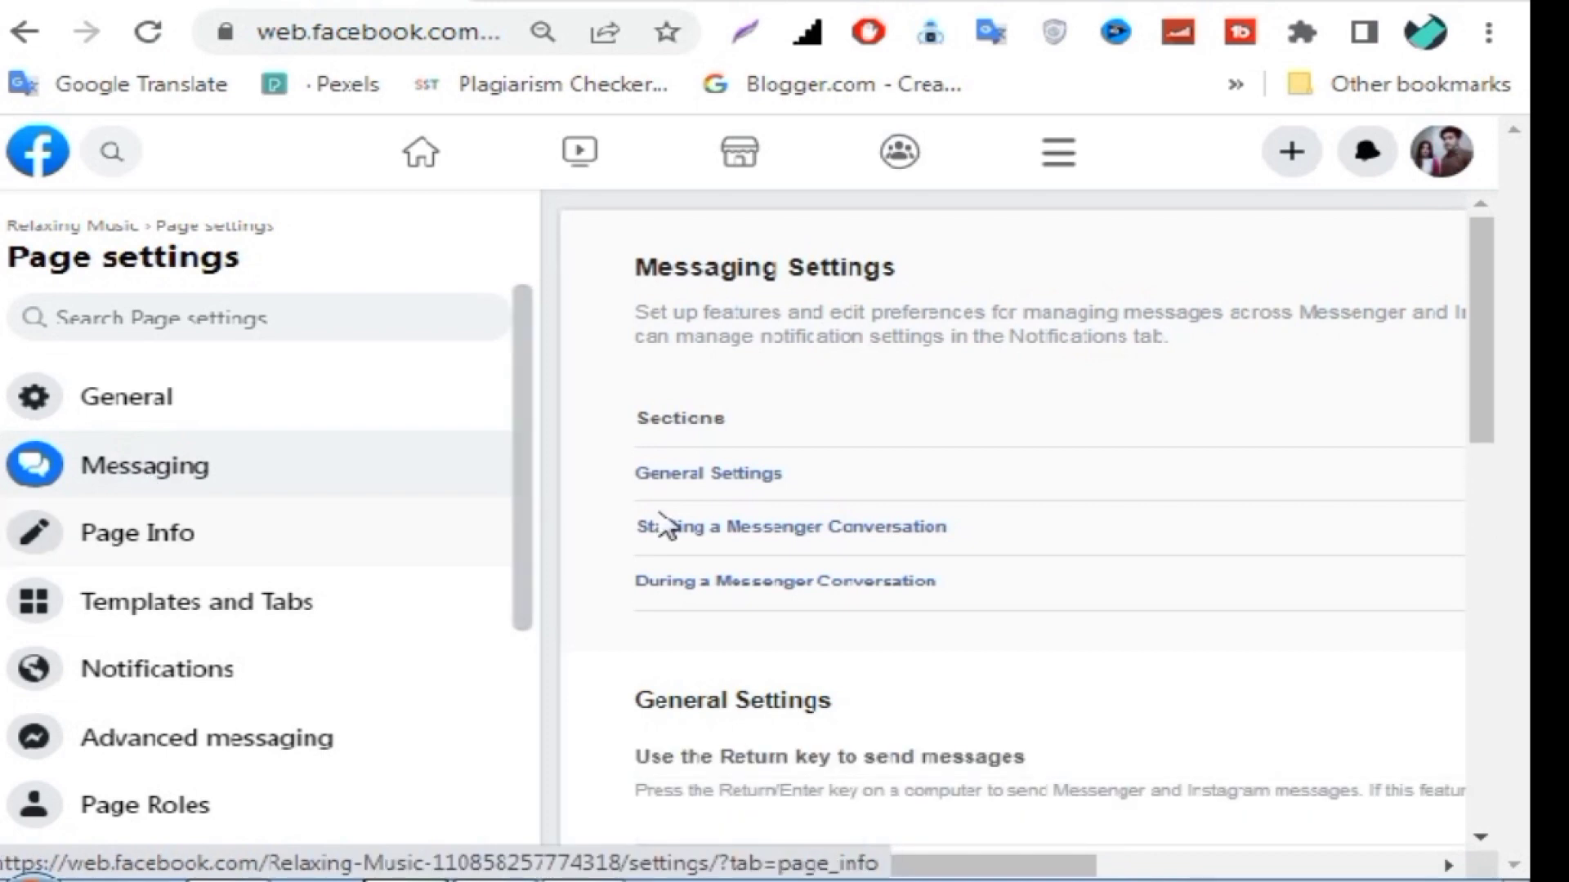
{"action": "left_click", "coordinate": [170, 551]}
{"action": "left_click", "coordinate": [195, 620]}
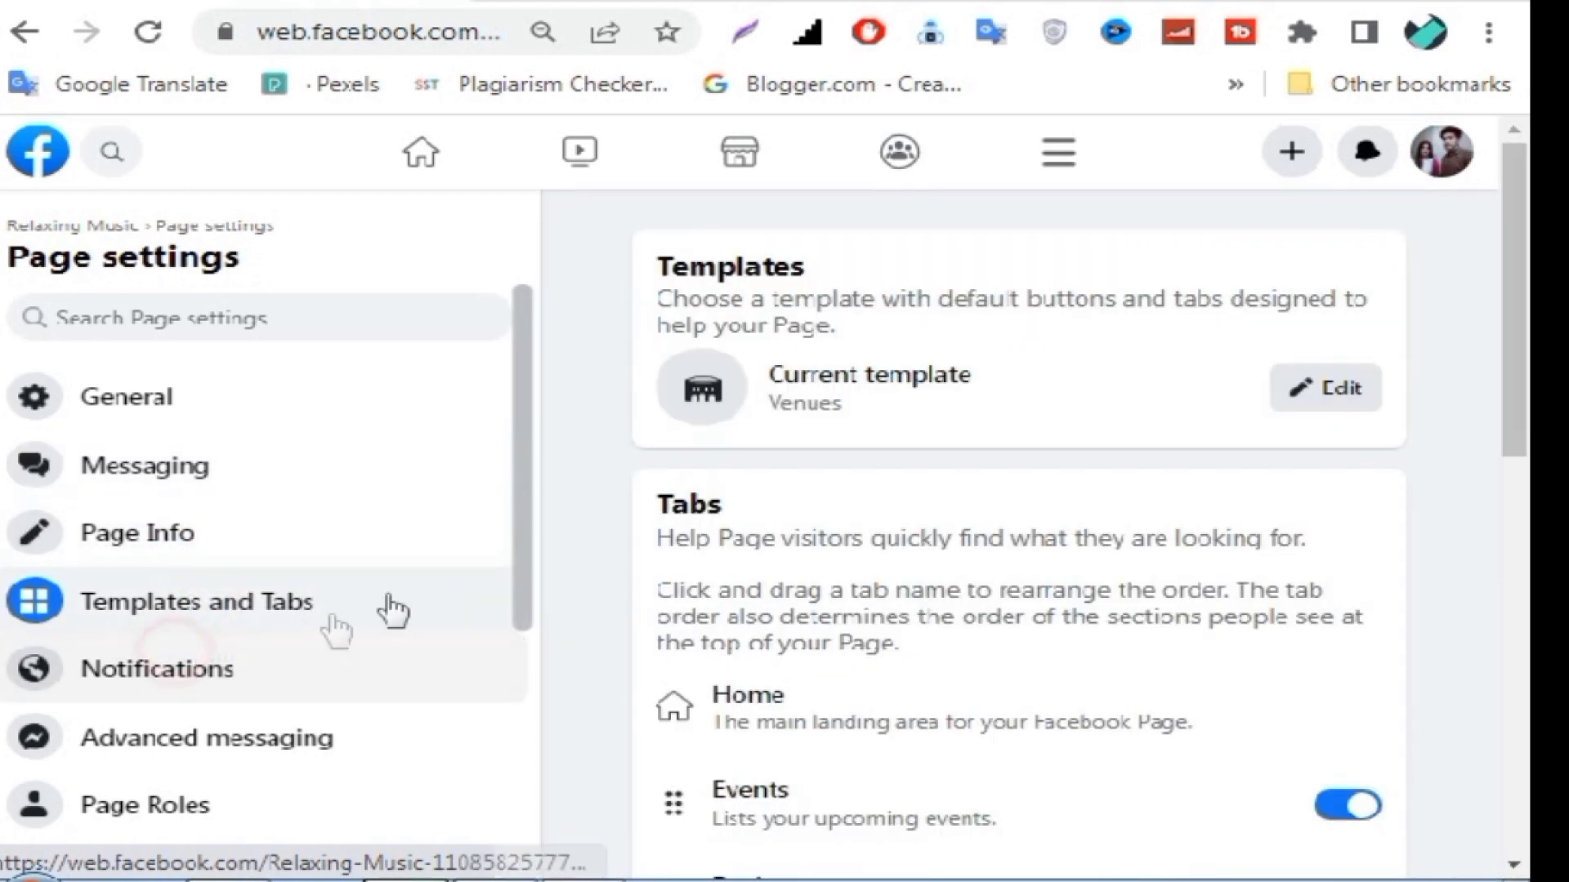
{"action": "left_click", "coordinate": [394, 660]}
{"action": "left_click", "coordinate": [237, 760]}
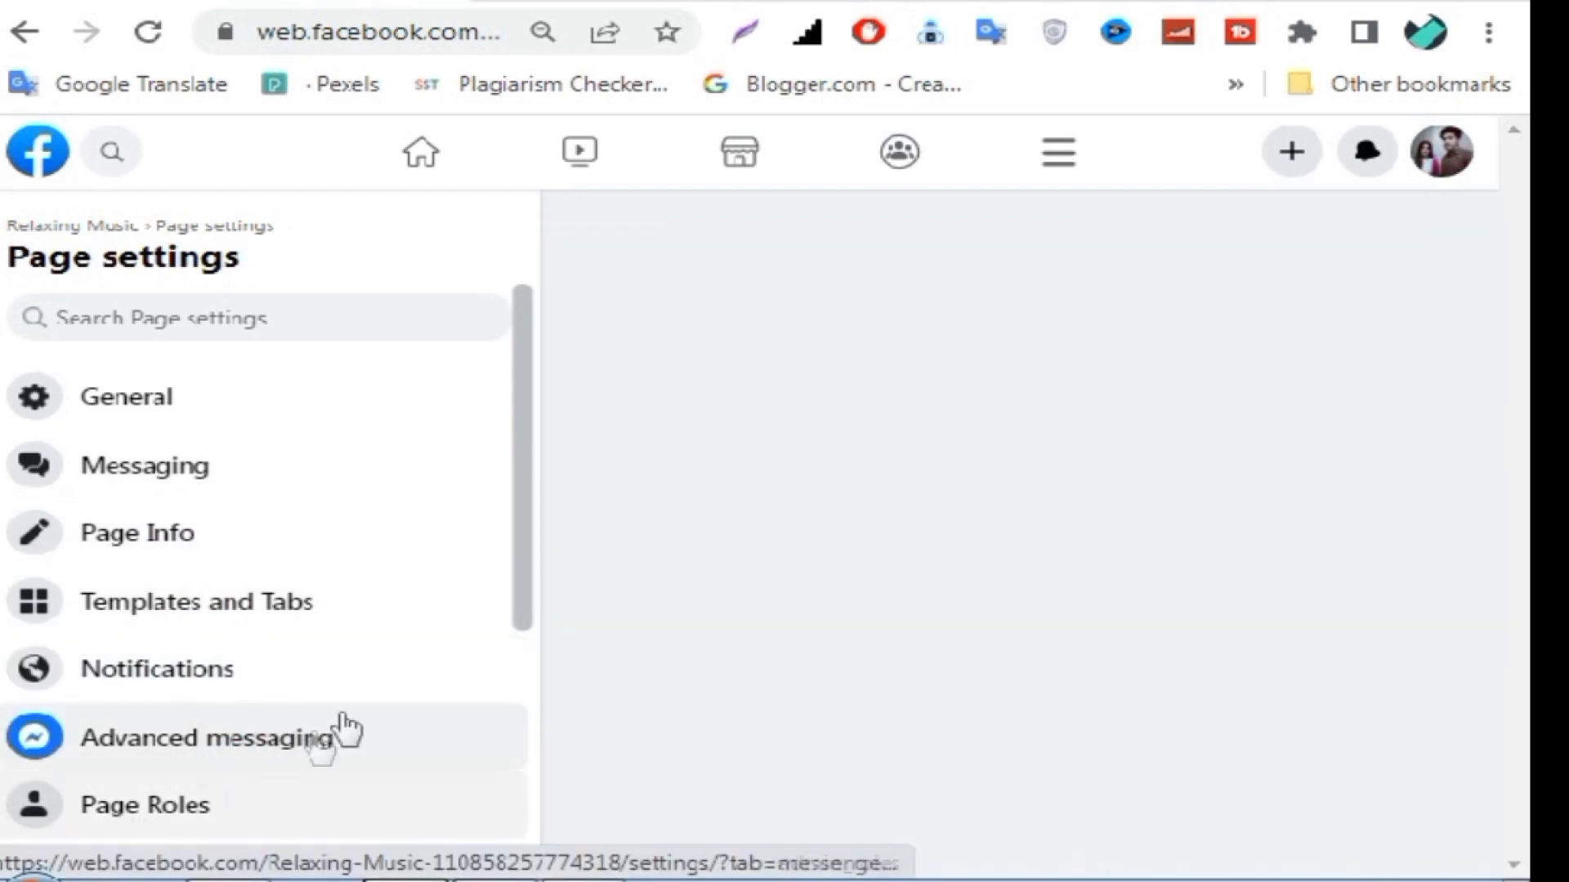
Look over the remaining page settings categories and open Page Roles.
{"action": "left_click_drag", "start_coordinate": [515, 536], "coordinate": [513, 721]}
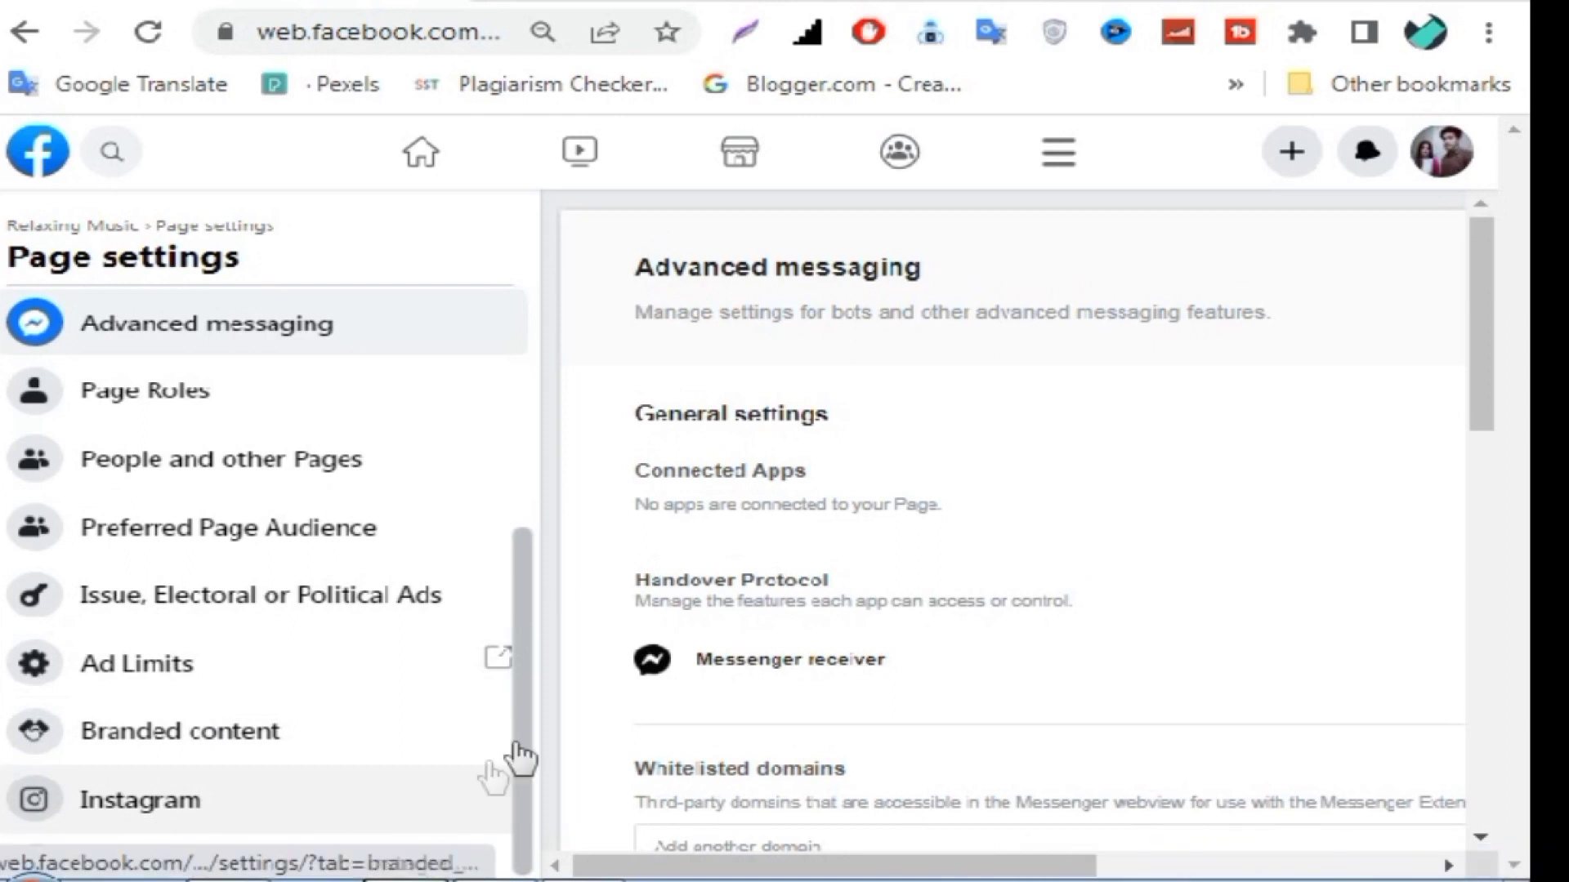
{"action": "scroll", "coordinate": [531, 700], "scroll_direction": "up", "scroll_amount": 3}
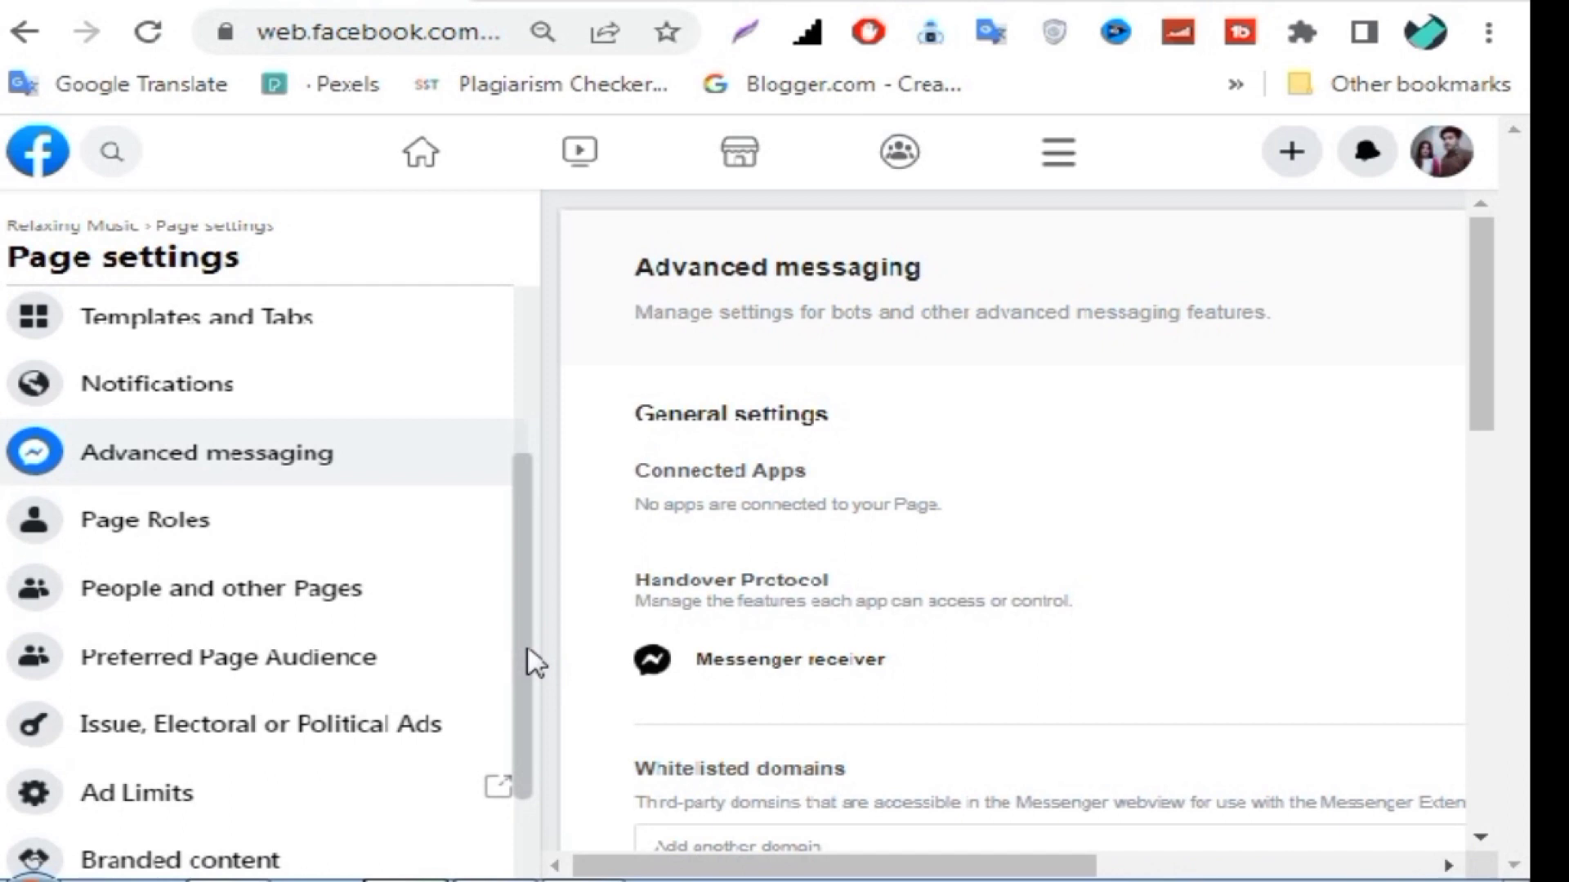
{"action": "left_click", "coordinate": [365, 532]}
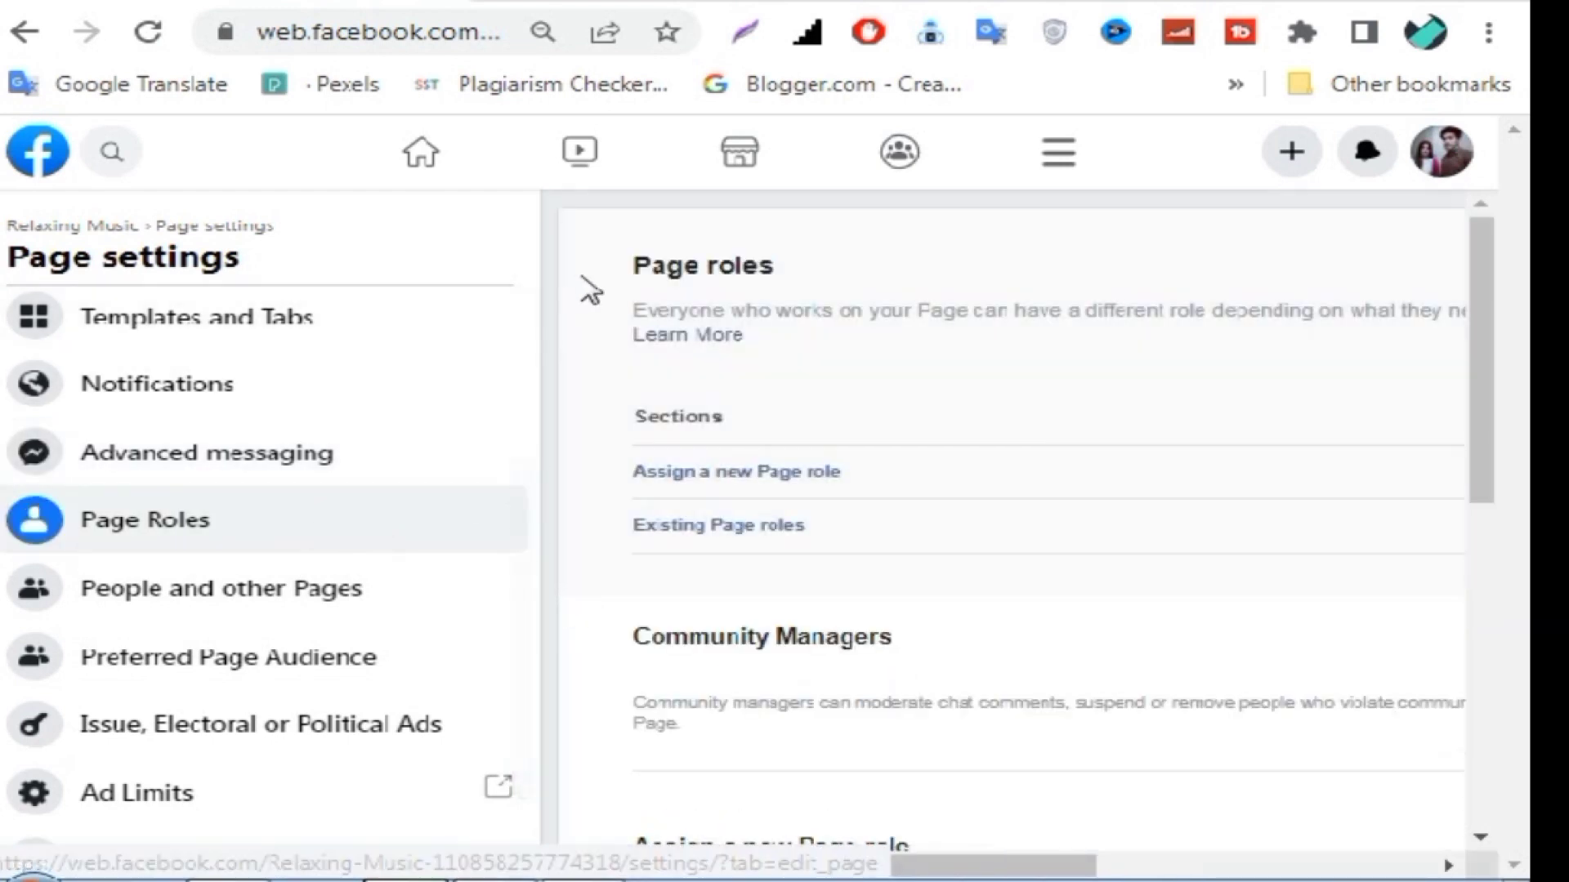
Examine the Page roles introduction, its sections, Community Managers, and the areas for assigning a new role and viewing existing roles.
{"action": "left_click_drag", "start_coordinate": [585, 262], "coordinate": [1429, 326]}
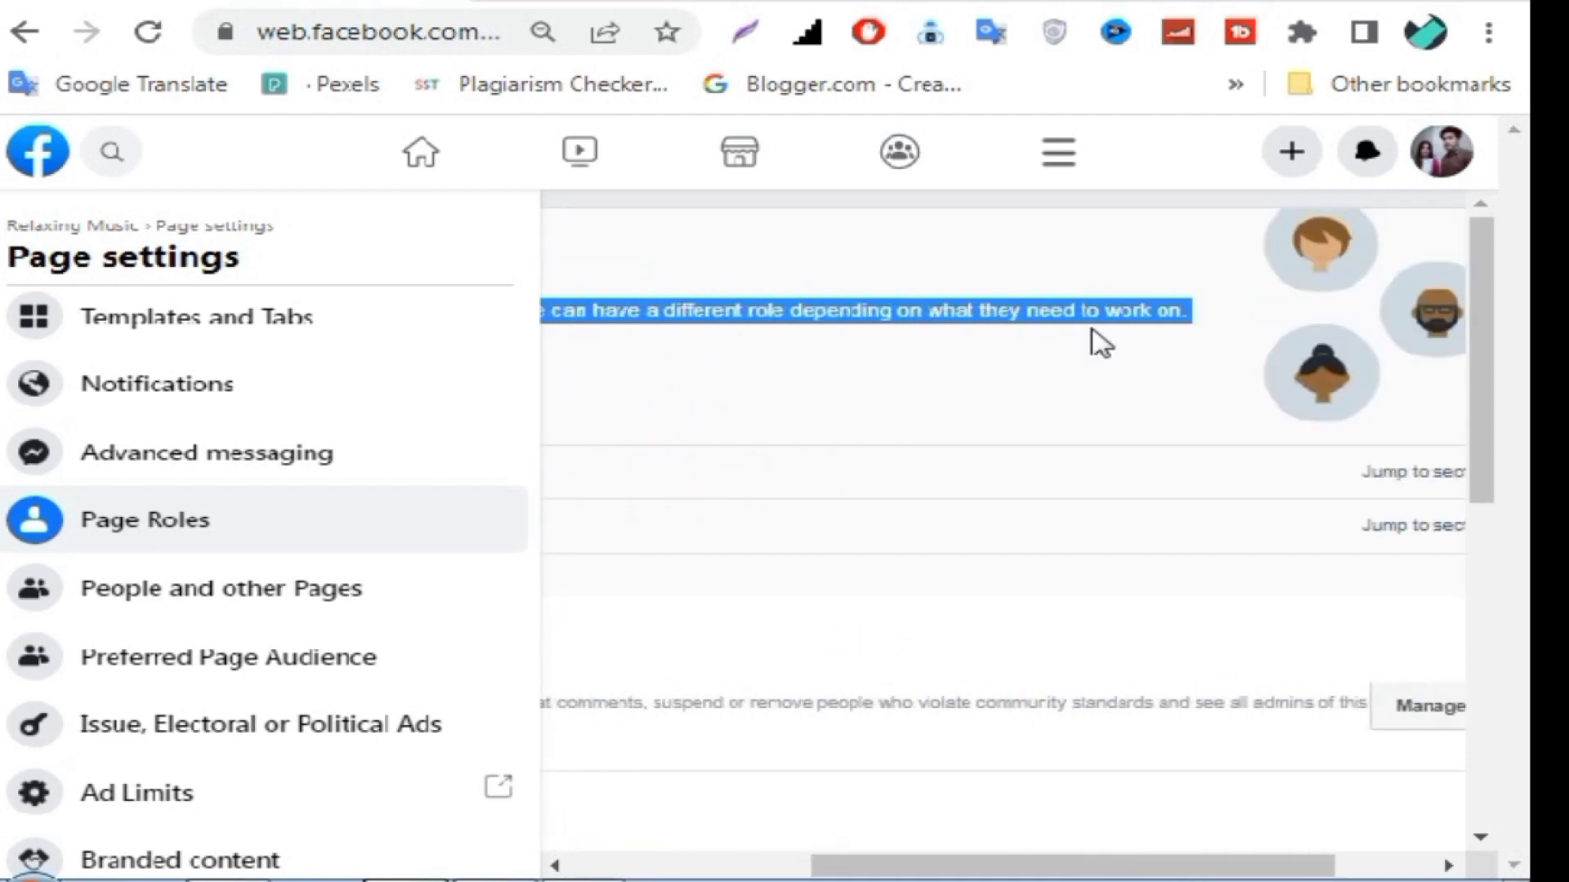
{"action": "left_click_drag", "start_coordinate": [896, 858], "coordinate": [656, 861]}
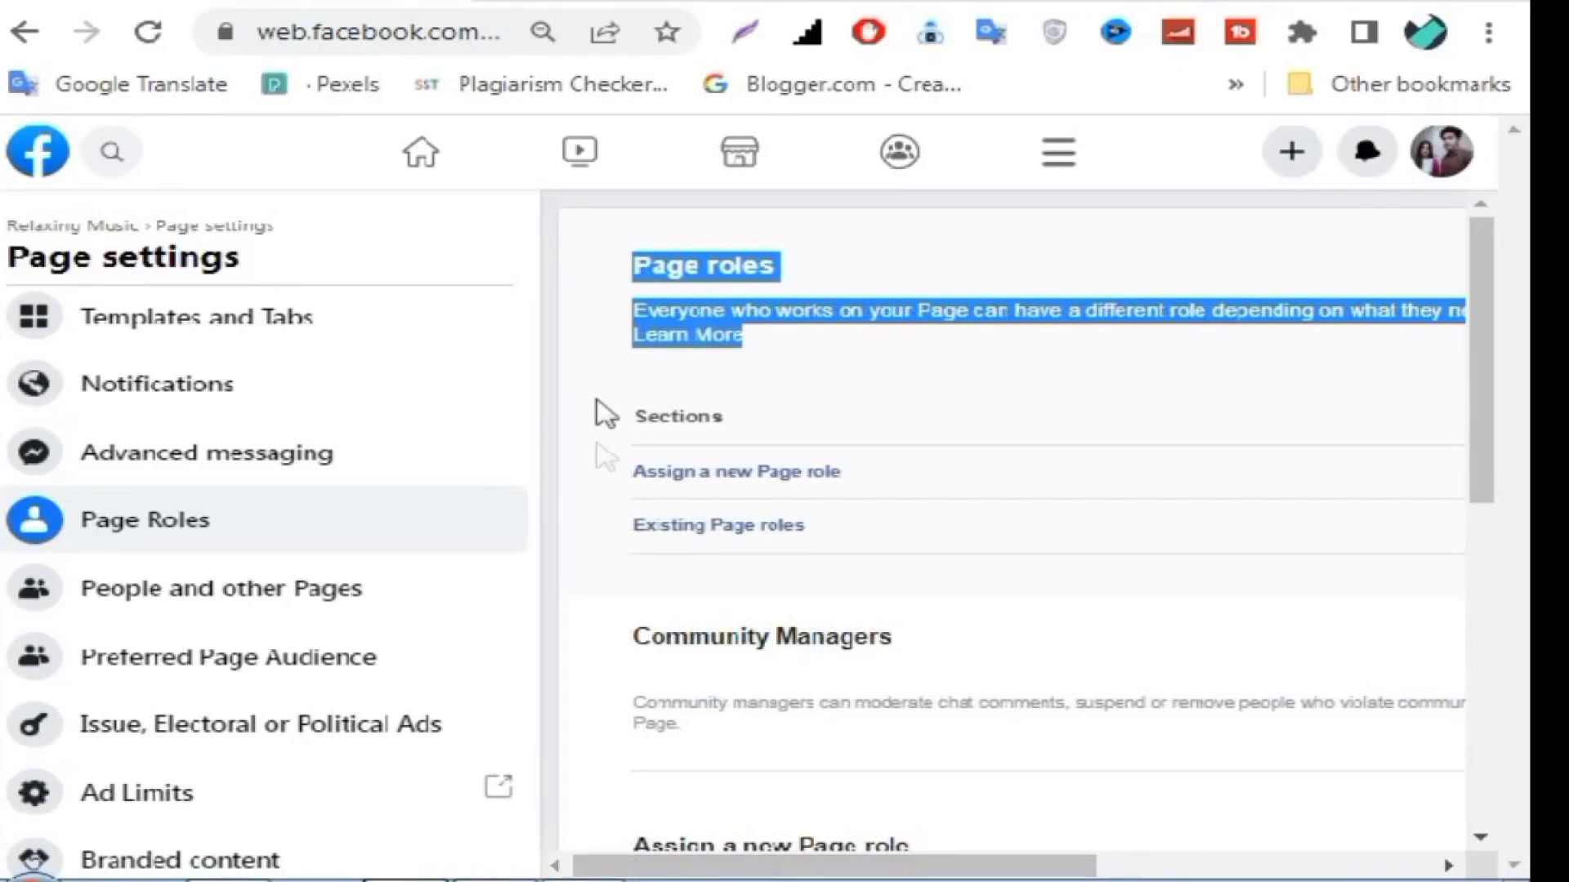
{"action": "left_click", "coordinate": [902, 388]}
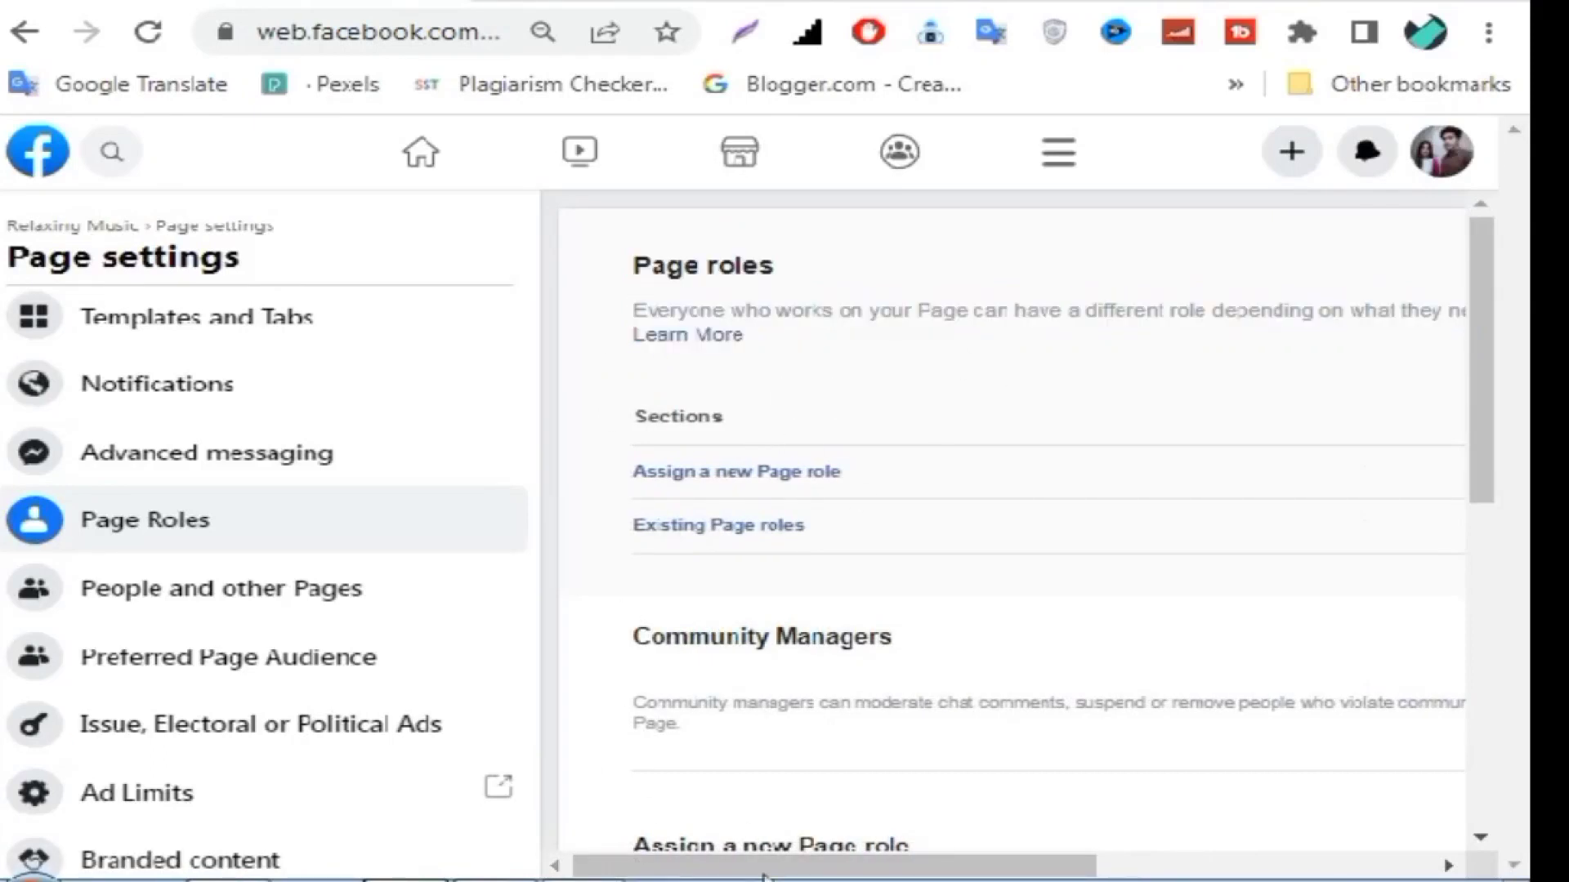
{"action": "left_click_drag", "start_coordinate": [764, 868], "coordinate": [1130, 853]}
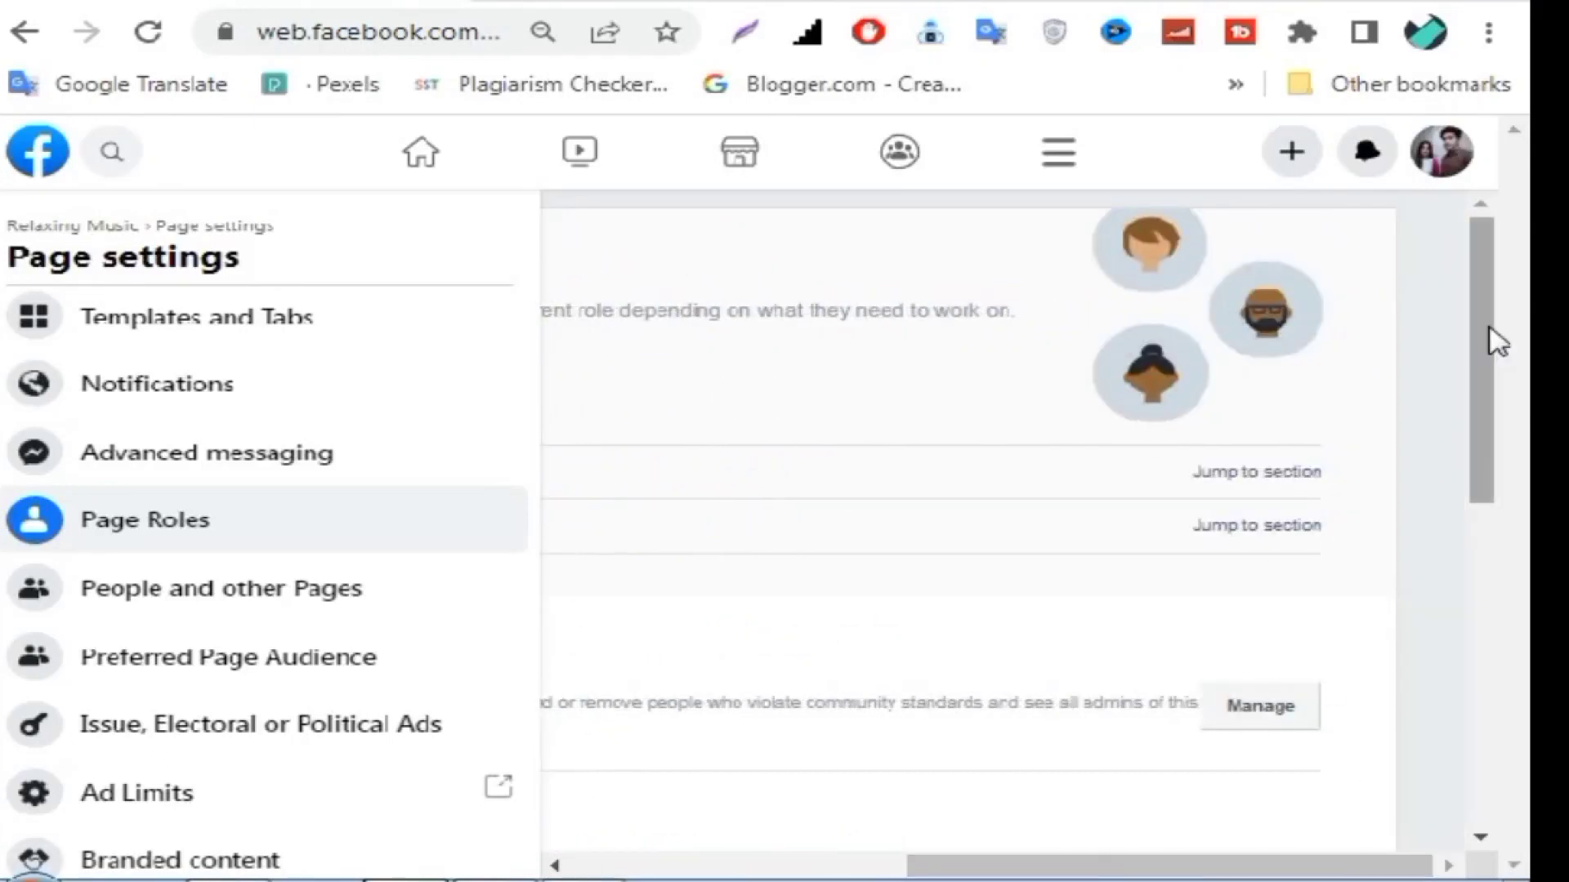
{"action": "left_click_drag", "start_coordinate": [939, 864], "coordinate": [518, 862]}
{"action": "left_click_drag", "start_coordinate": [636, 412], "coordinate": [803, 425]}
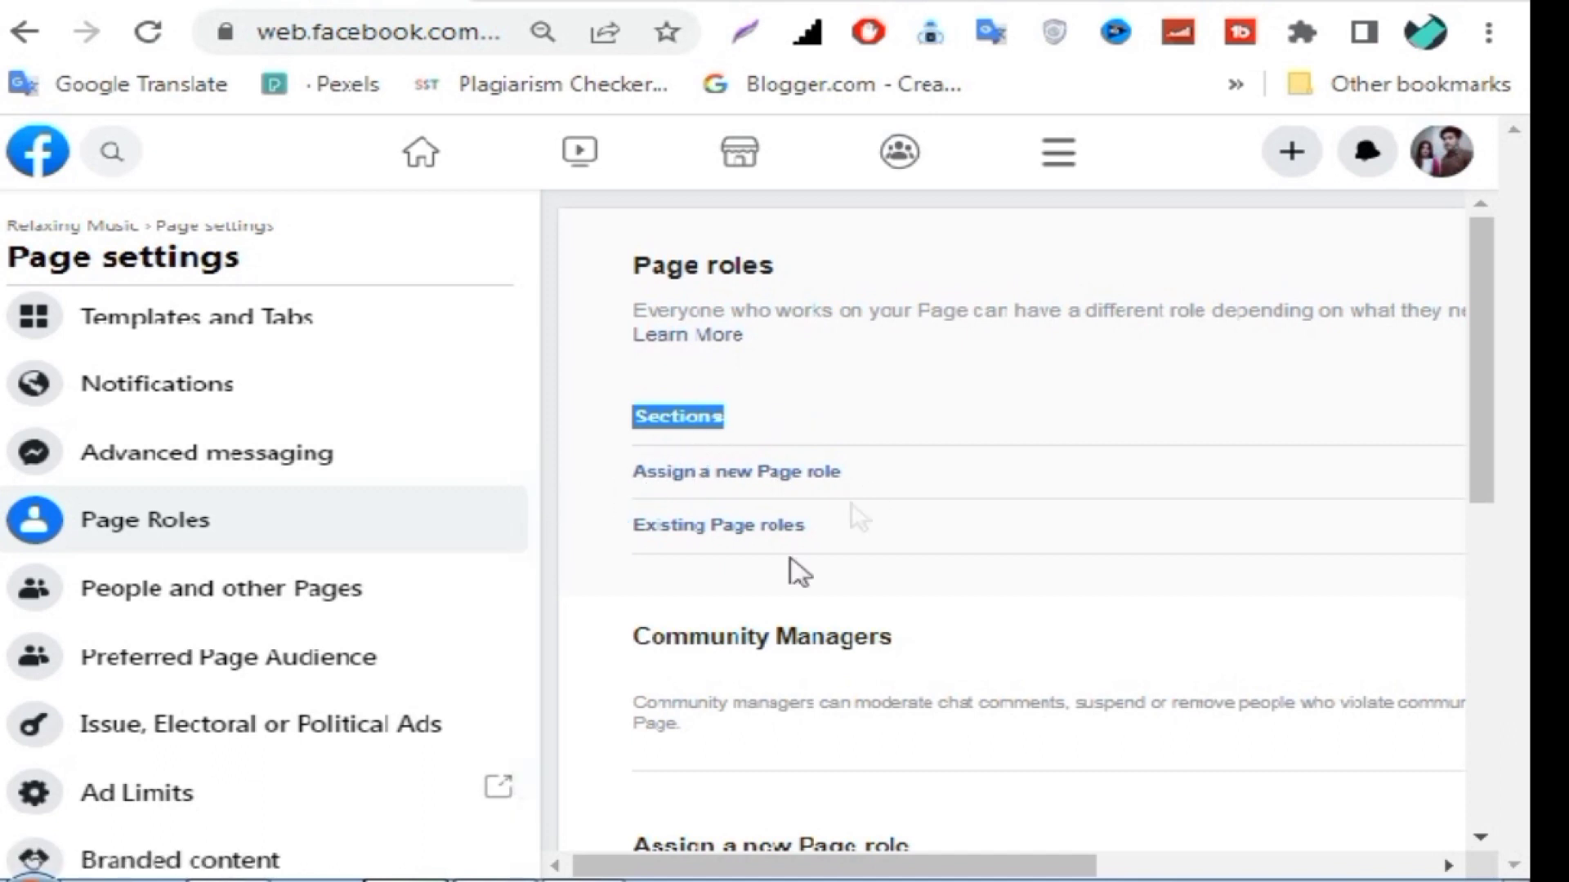
{"action": "double_click", "coordinate": [776, 473]}
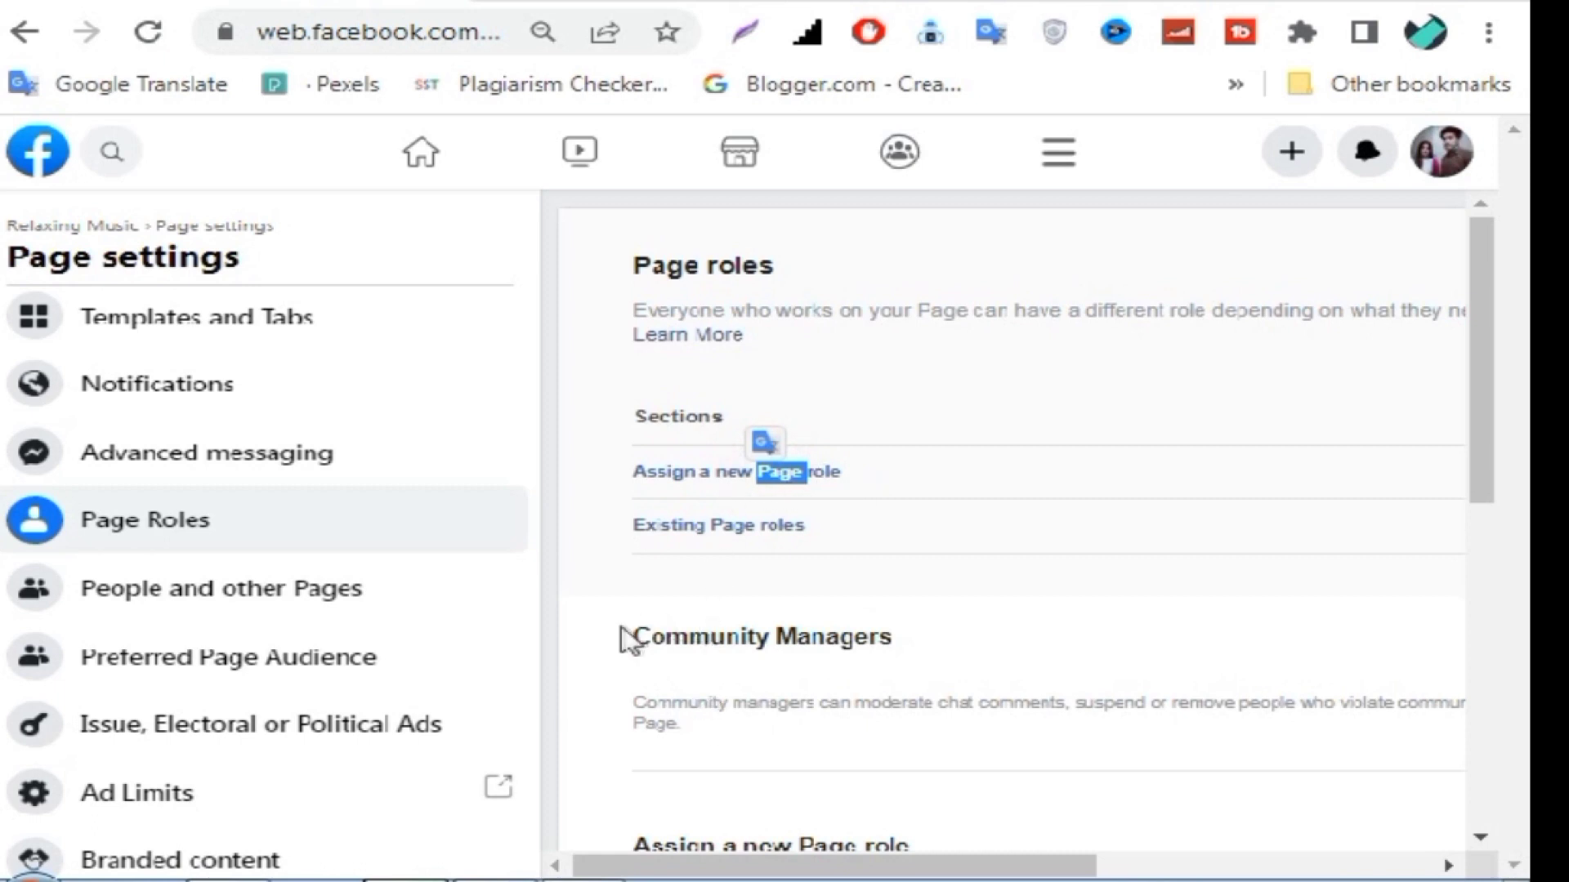
{"action": "left_click_drag", "start_coordinate": [622, 635], "coordinate": [968, 653]}
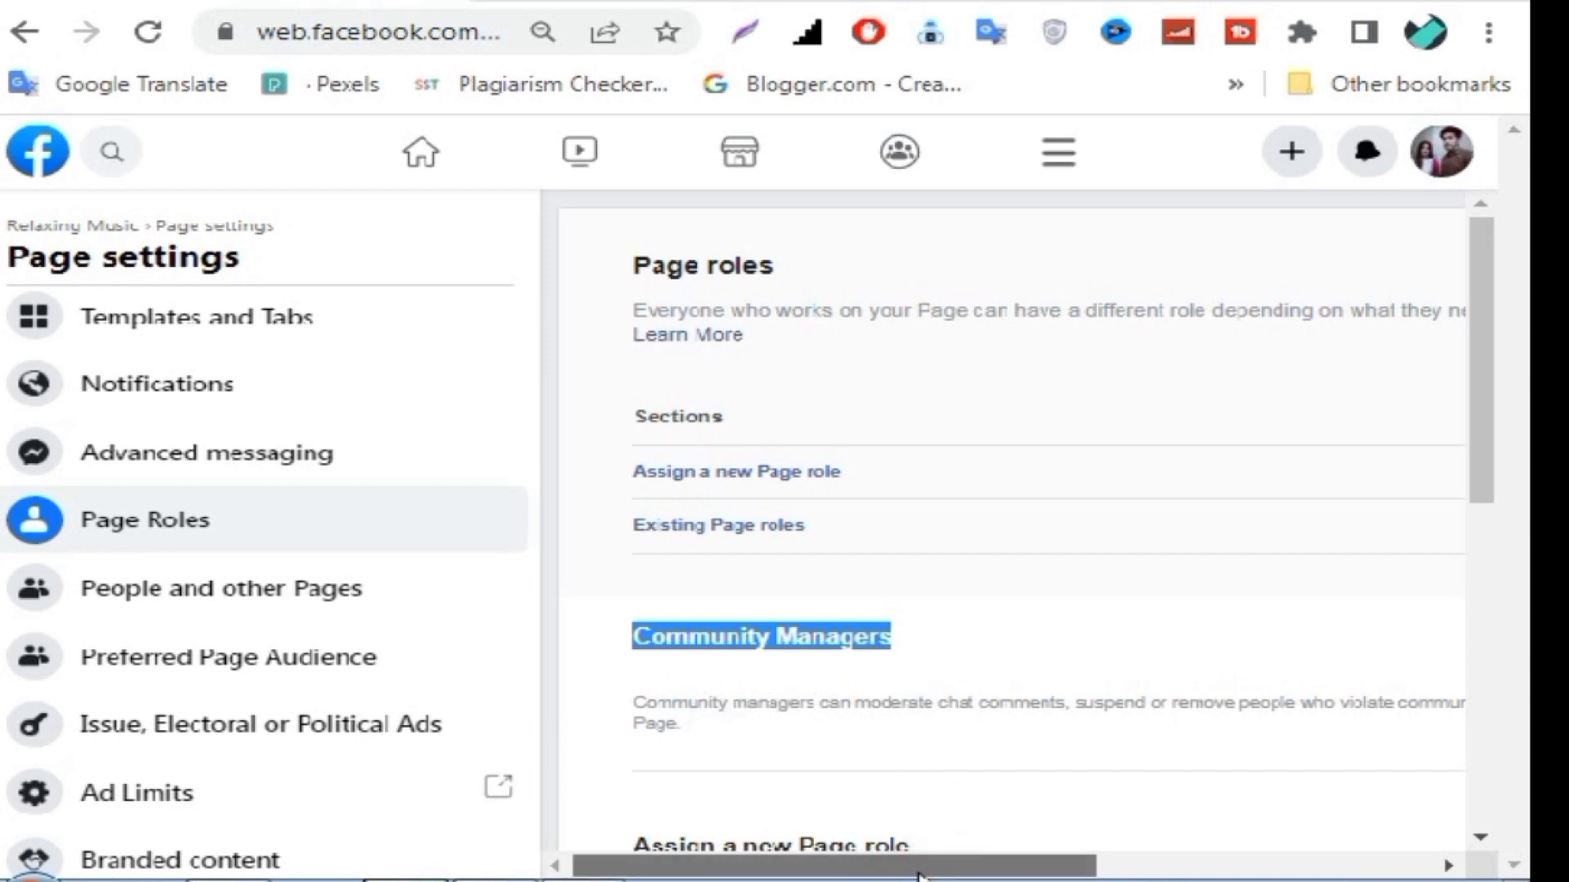
{"action": "left_click_drag", "start_coordinate": [979, 877], "coordinate": [905, 876]}
{"action": "scroll", "coordinate": [1470, 429], "scroll_direction": "down", "scroll_amount": 1}
{"action": "left_click_drag", "start_coordinate": [1474, 435], "coordinate": [1459, 686]}
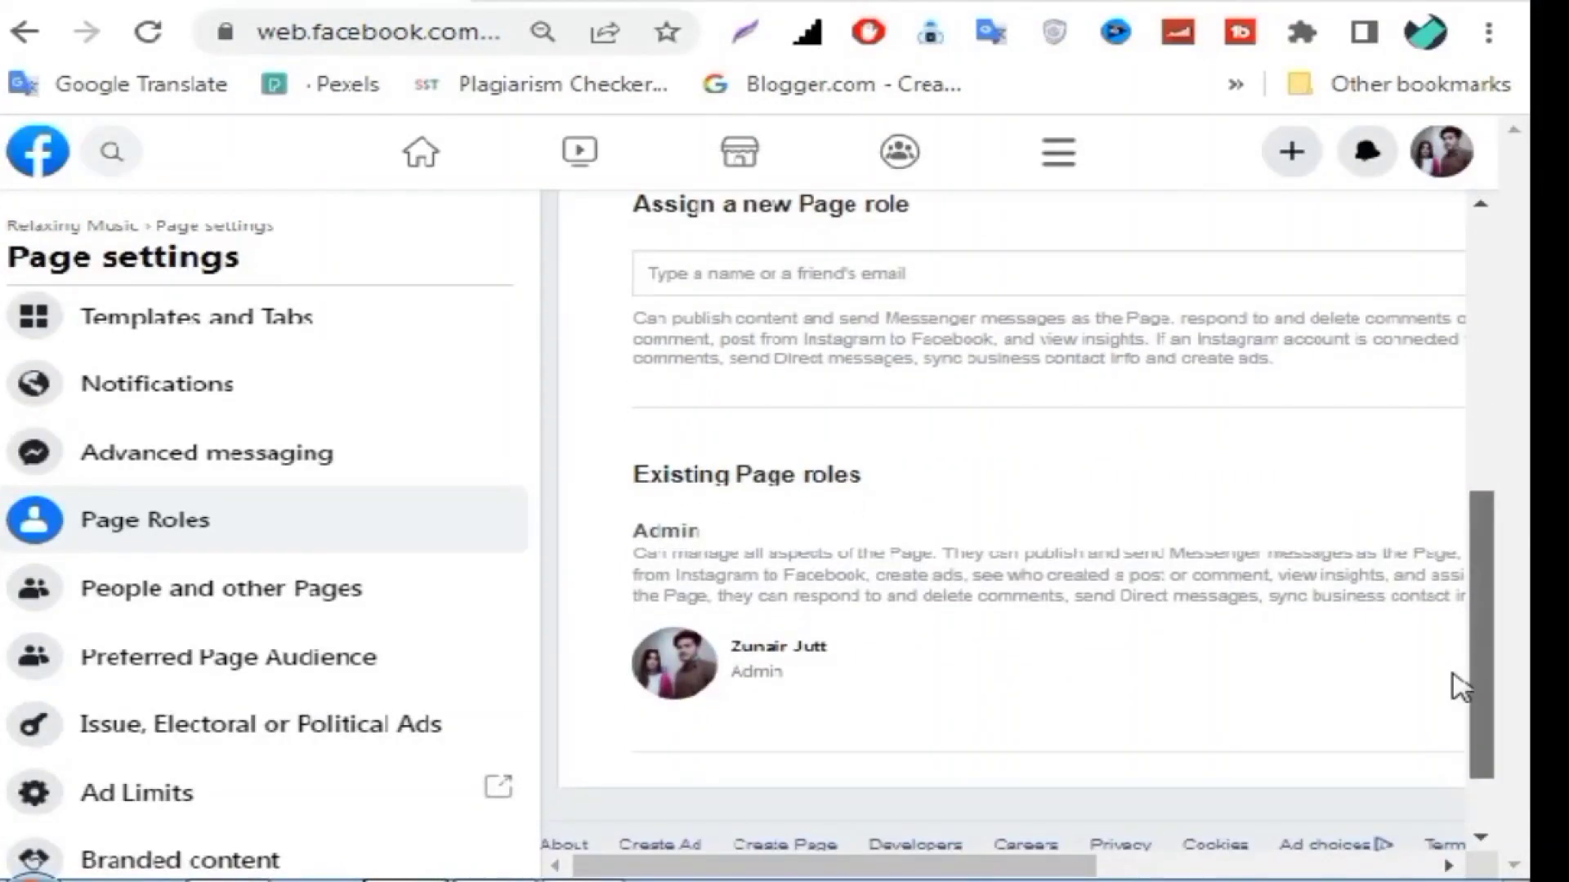
{"action": "left_click_drag", "start_coordinate": [1485, 616], "coordinate": [1489, 522]}
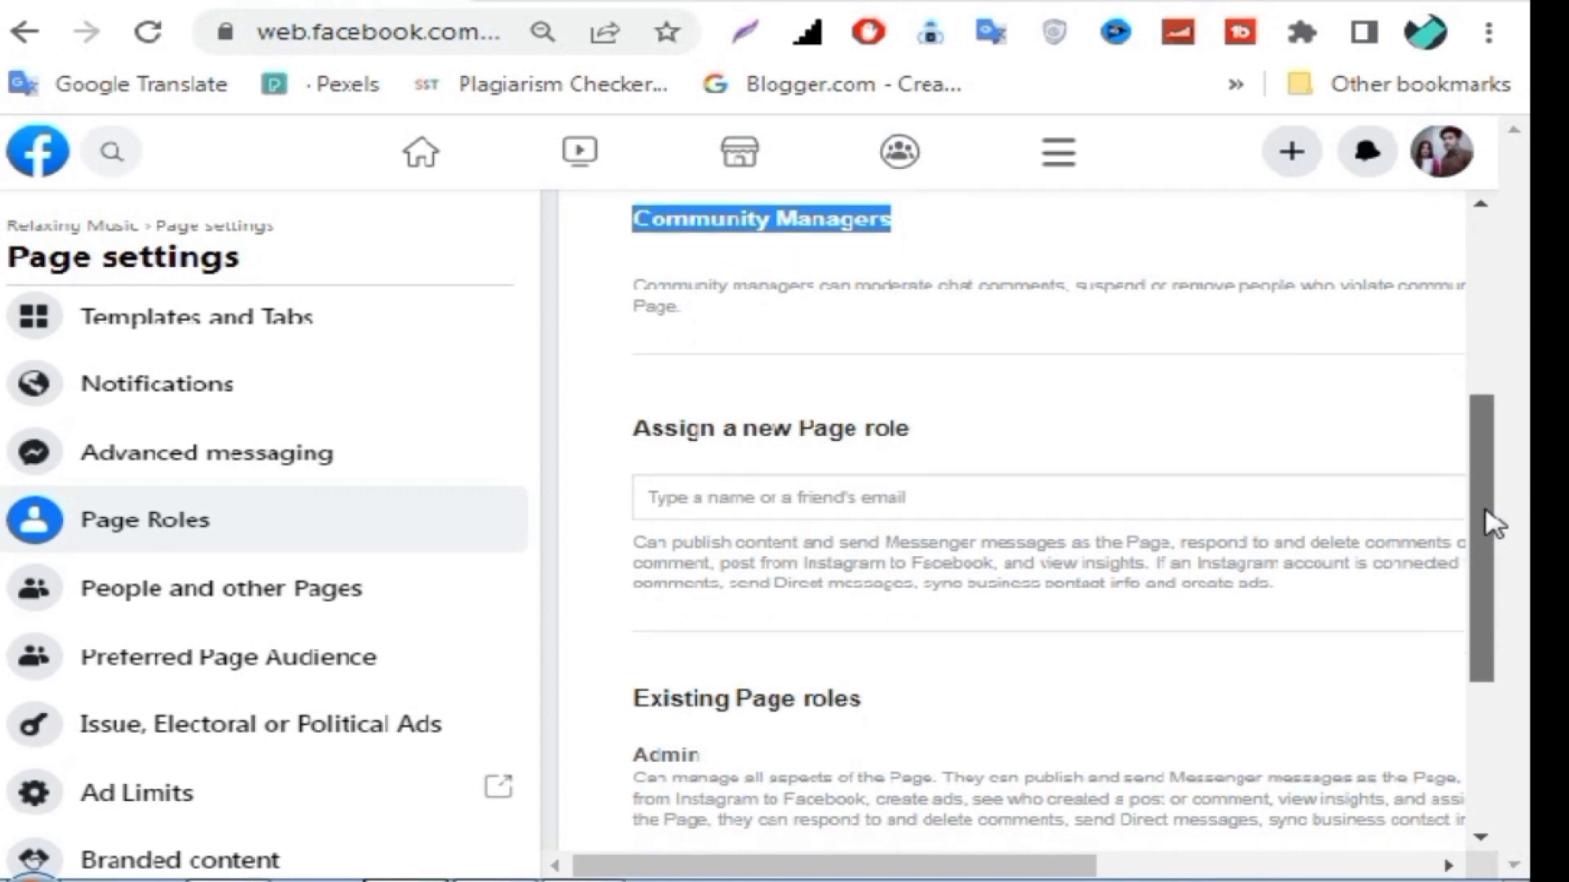
{"action": "left_click_drag", "start_coordinate": [1489, 523], "coordinate": [1450, 461]}
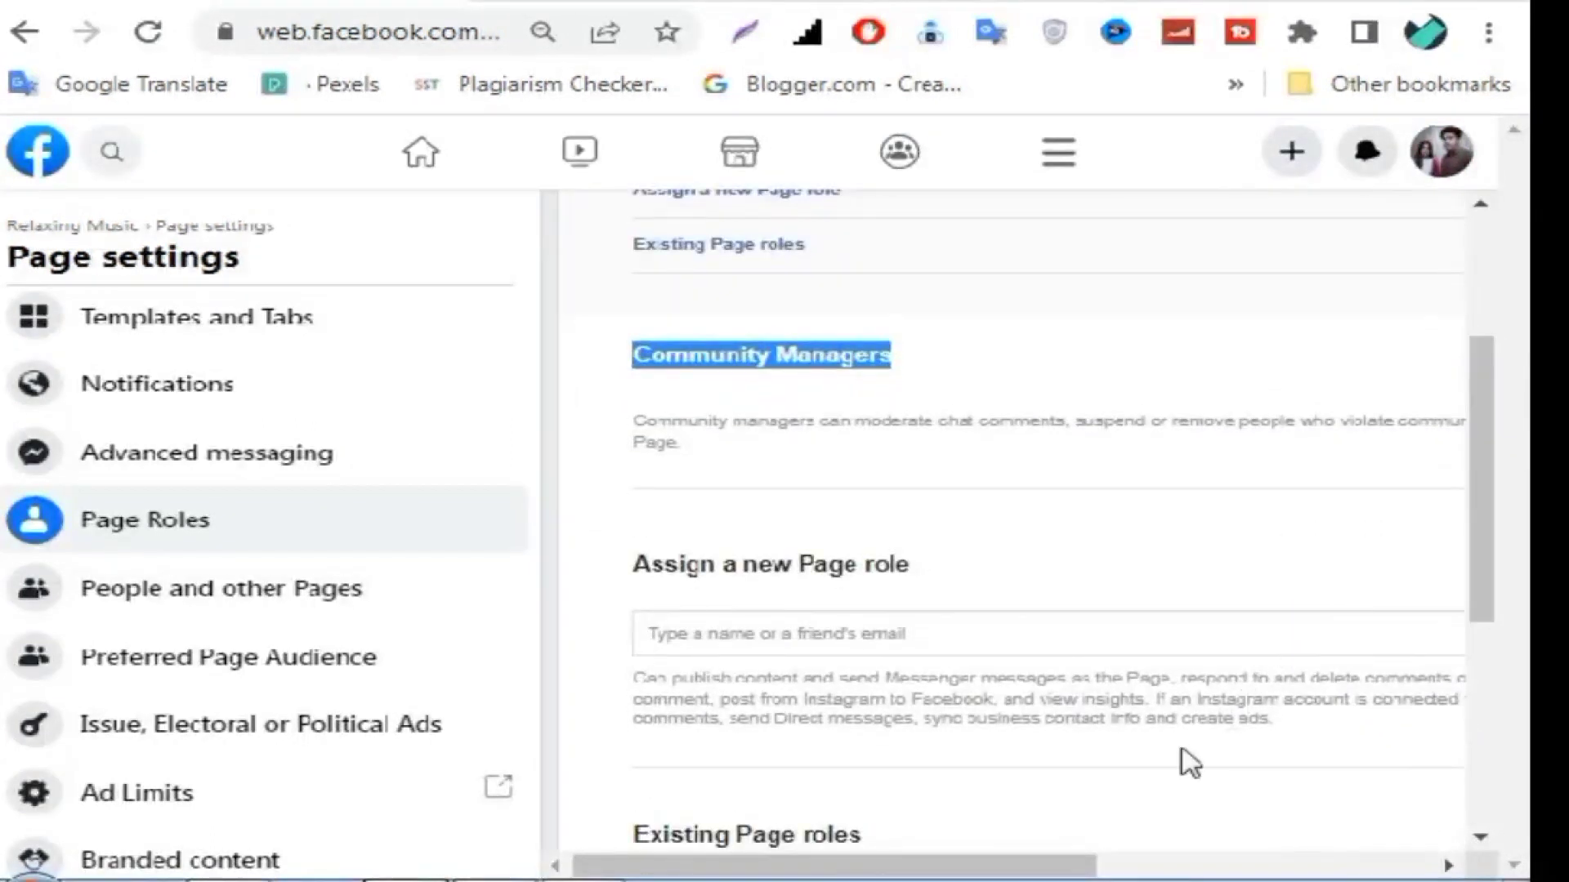
Set the role to Admin under Assign a new Page role.
{"action": "mouse_move", "coordinate": [906, 874]}
{"action": "left_mouse_down"}
{"action": "mouse_move", "coordinate": [1057, 867]}
{"action": "mouse_move", "coordinate": [887, 868]}
{"action": "left_mouse_up"}
{"action": "left_click", "coordinate": [751, 641]}
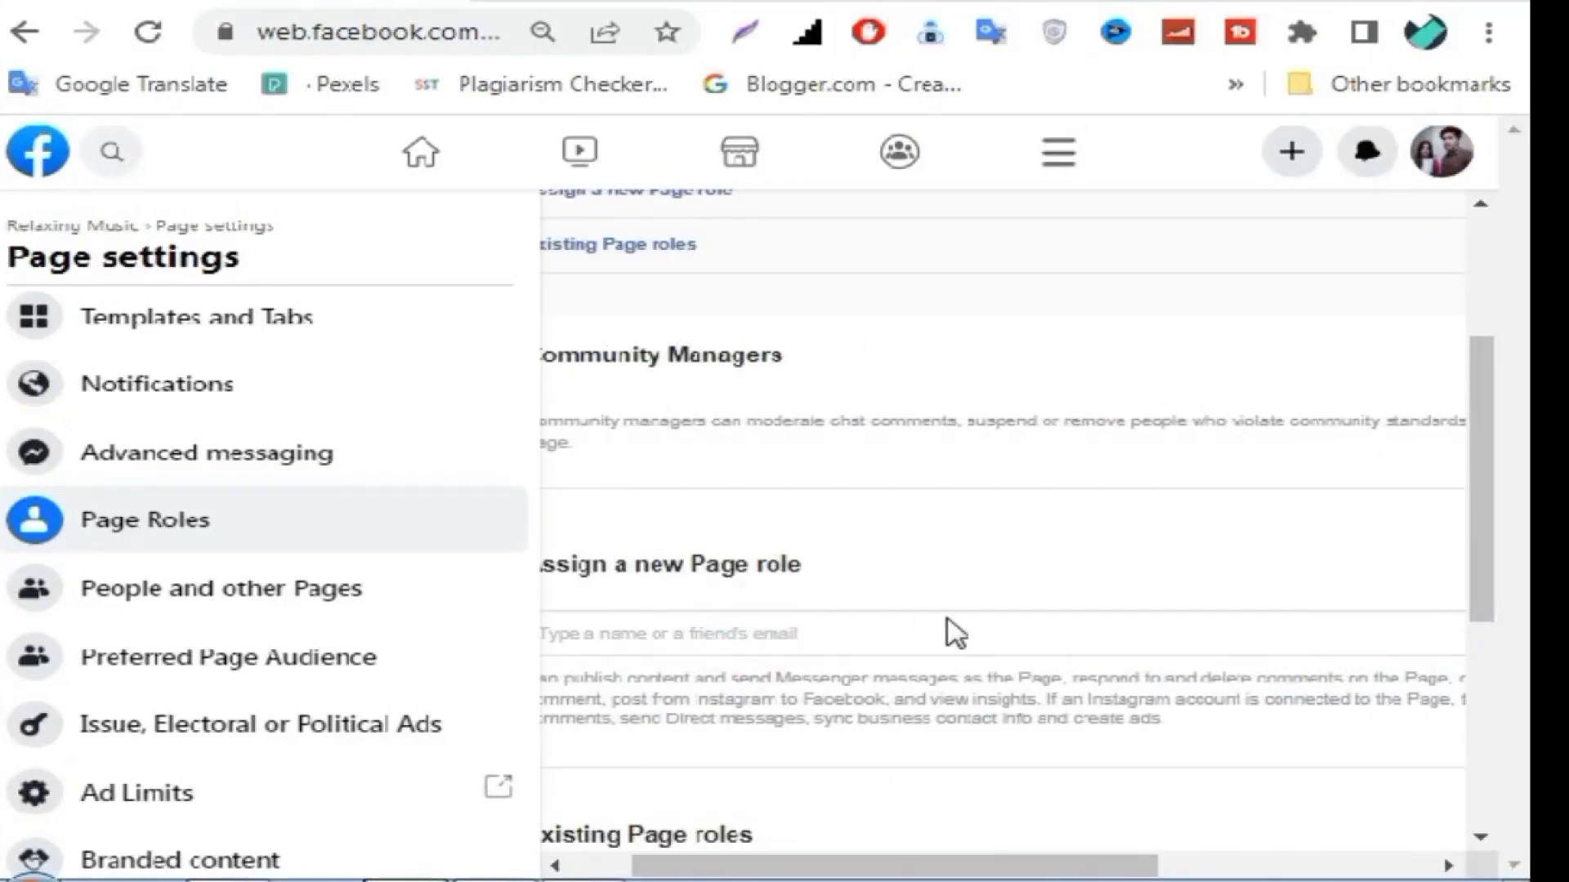
{"action": "left_click_drag", "start_coordinate": [871, 867], "coordinate": [1146, 856]}
{"action": "left_click", "coordinate": [1113, 639]}
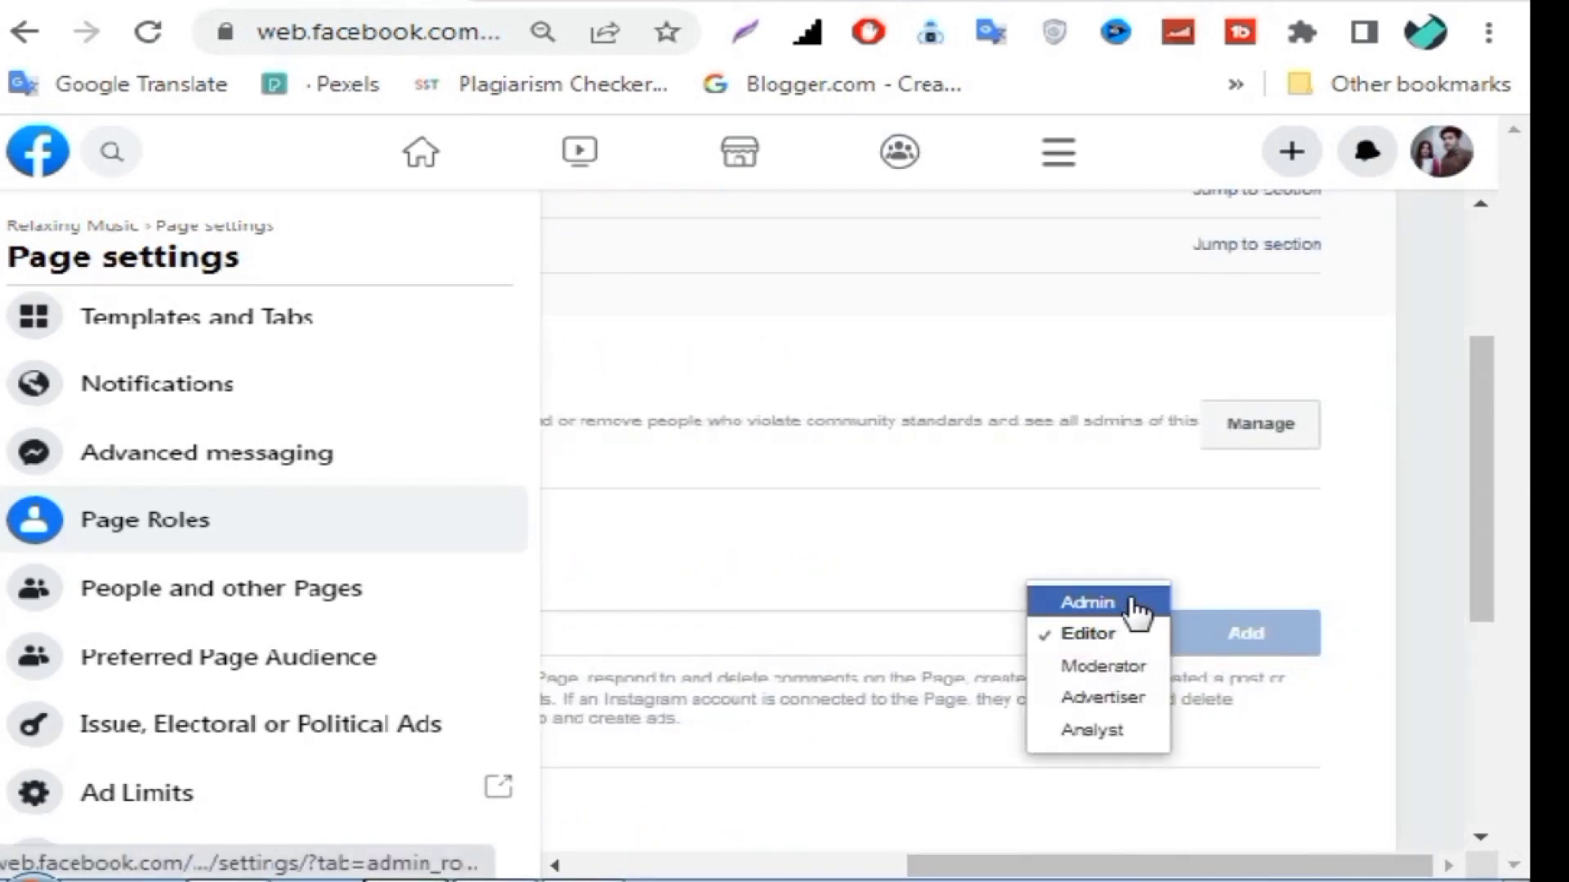
{"action": "left_click", "coordinate": [1094, 606]}
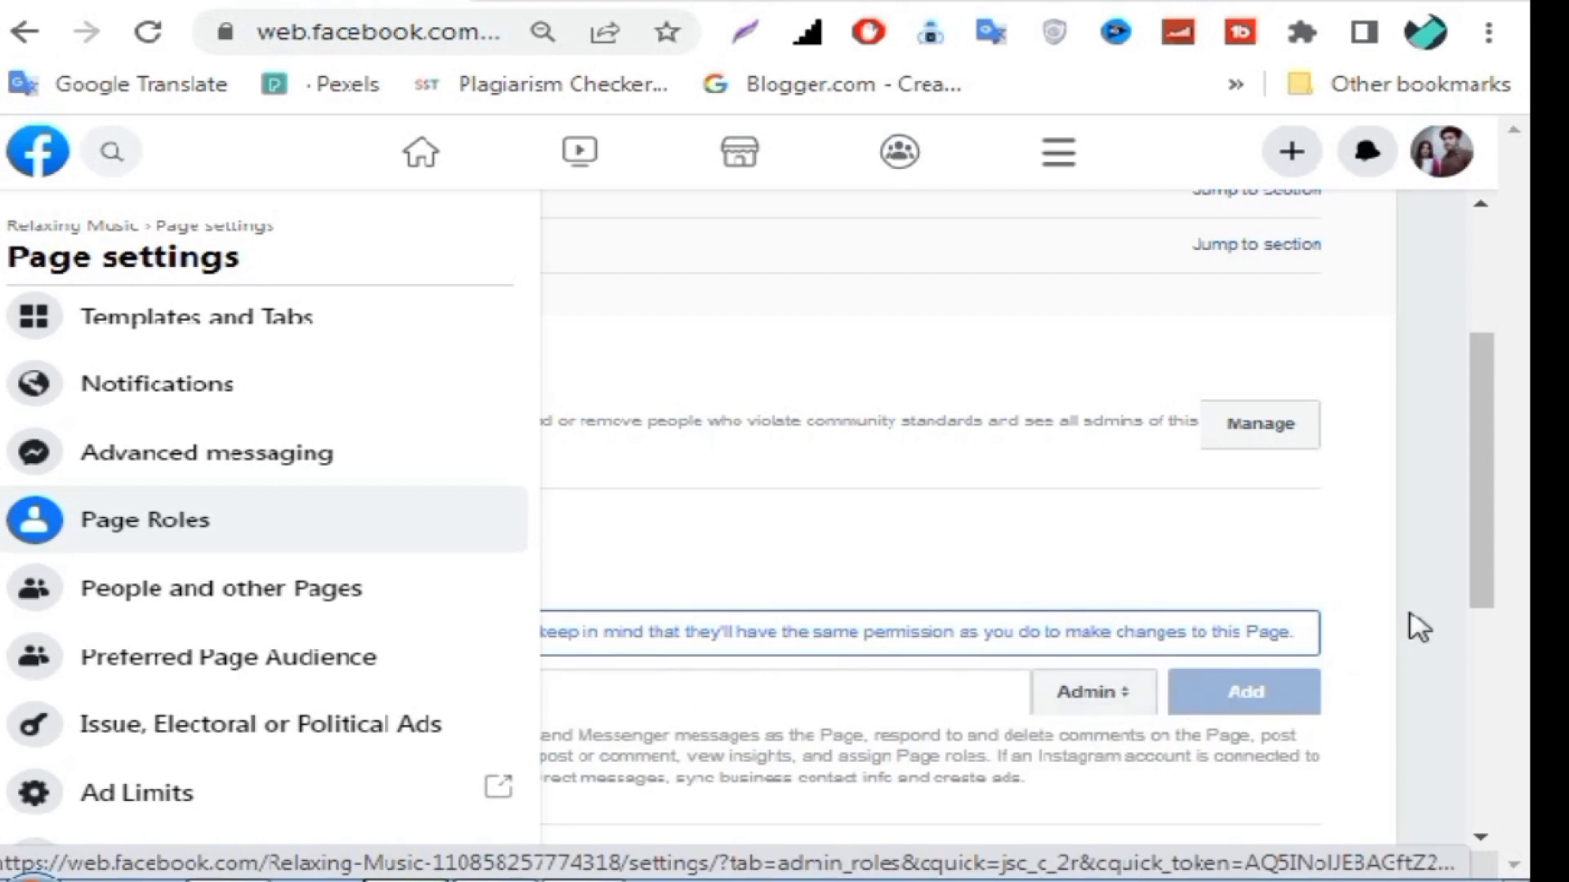
Examine the note about adding a new admin, the name or email field, and the Add option under Assign a new Page role.
{"action": "left_click_drag", "start_coordinate": [1485, 526], "coordinate": [1483, 572]}
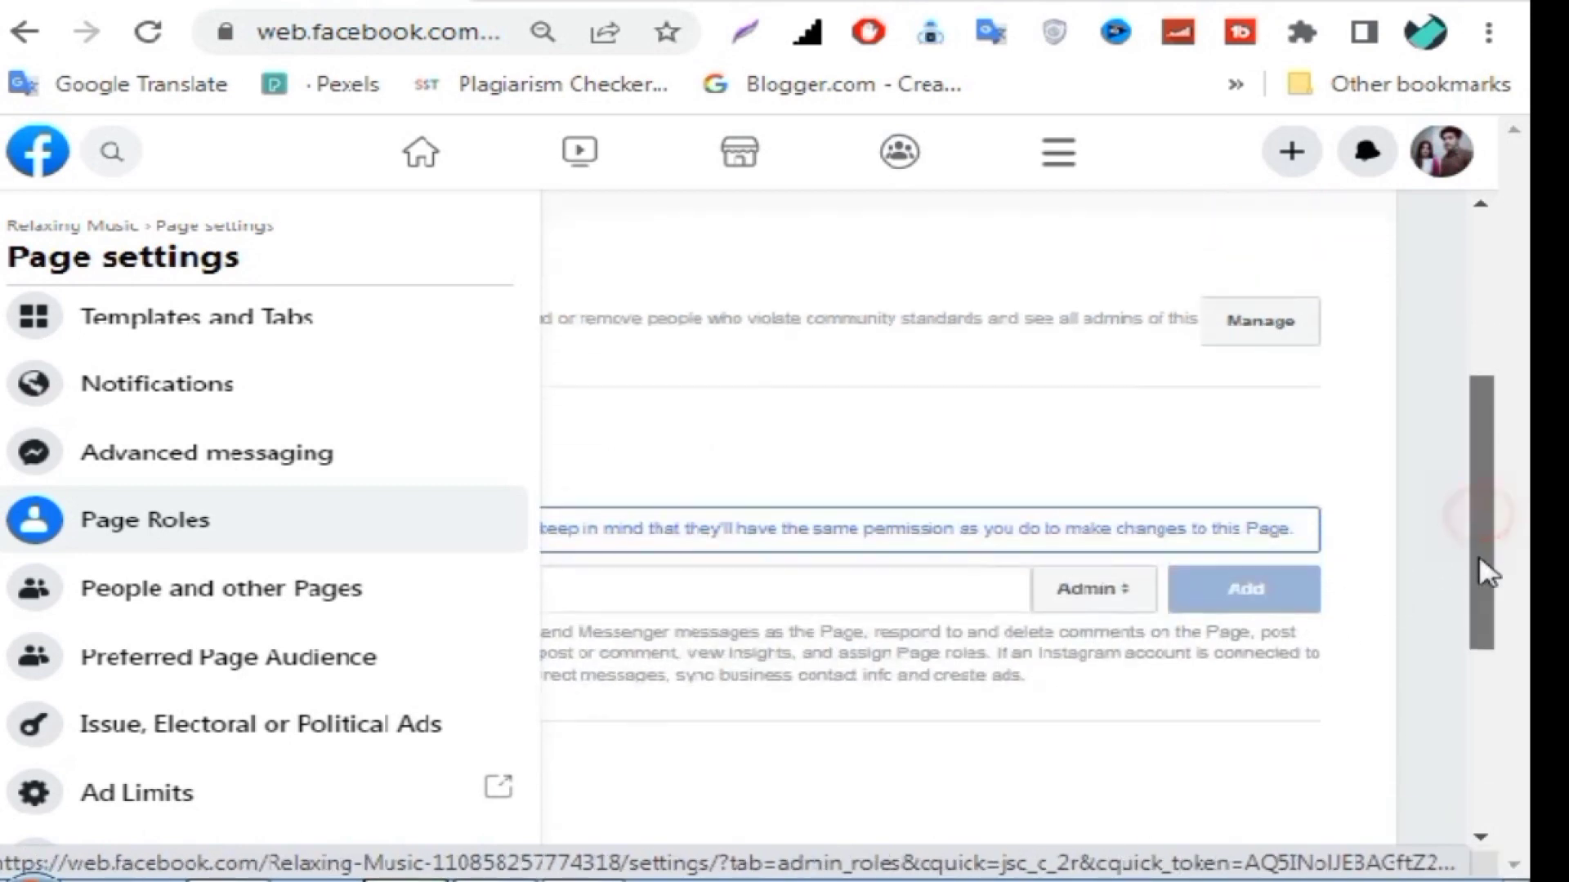
{"action": "scroll", "coordinate": [596, 841], "scroll_direction": "left", "scroll_amount": 3}
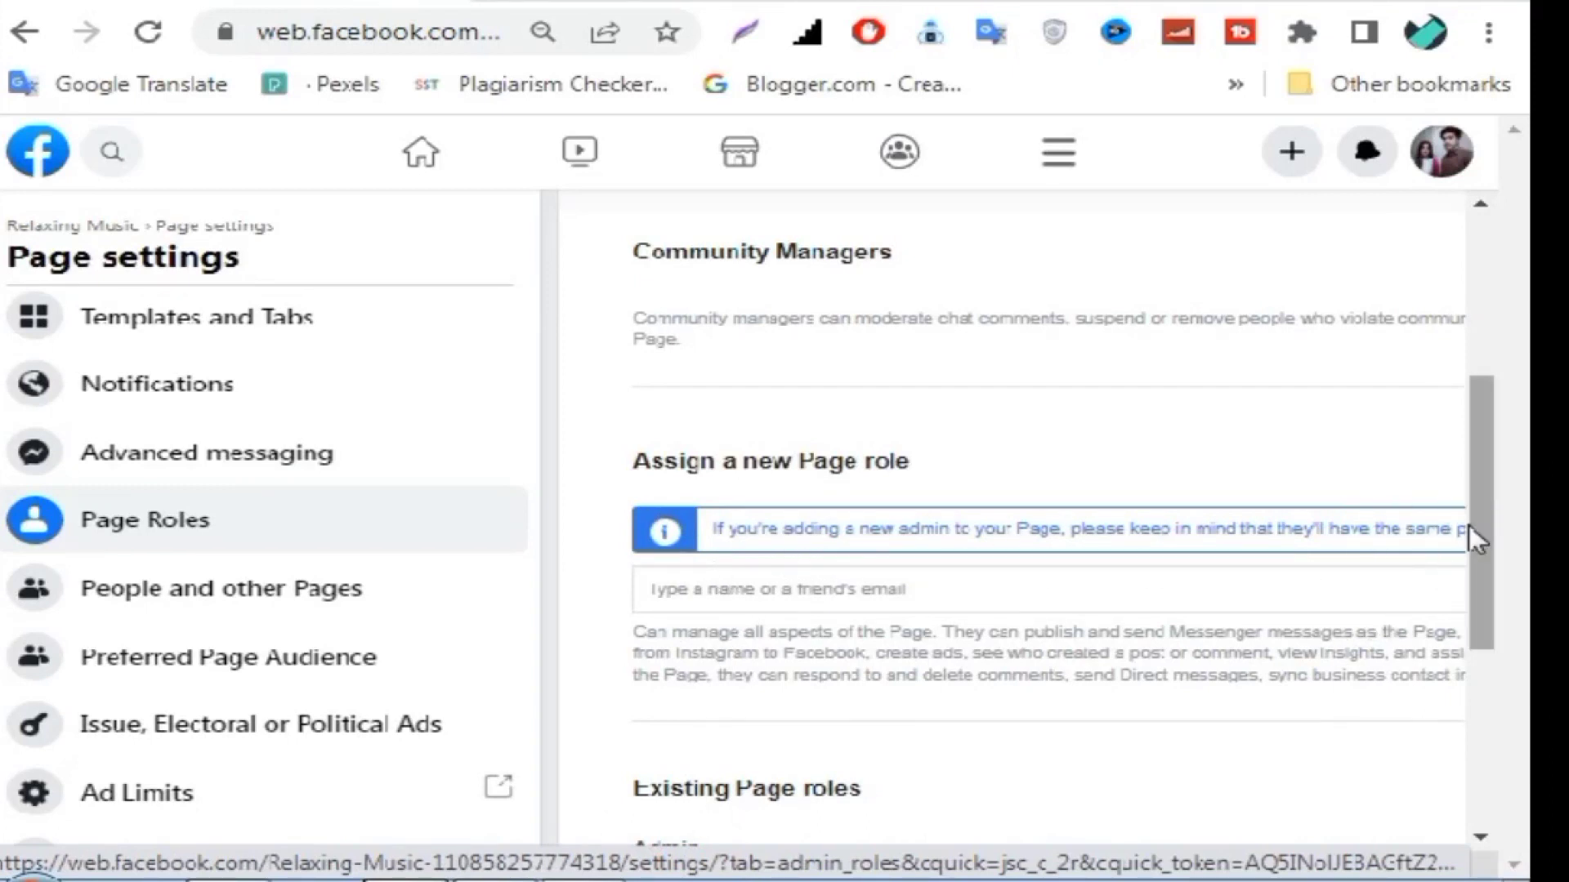
{"action": "scroll", "coordinate": [1468, 525], "scroll_direction": "down", "scroll_amount": 3}
{"action": "left_click_drag", "start_coordinate": [1471, 623], "coordinate": [1460, 518]}
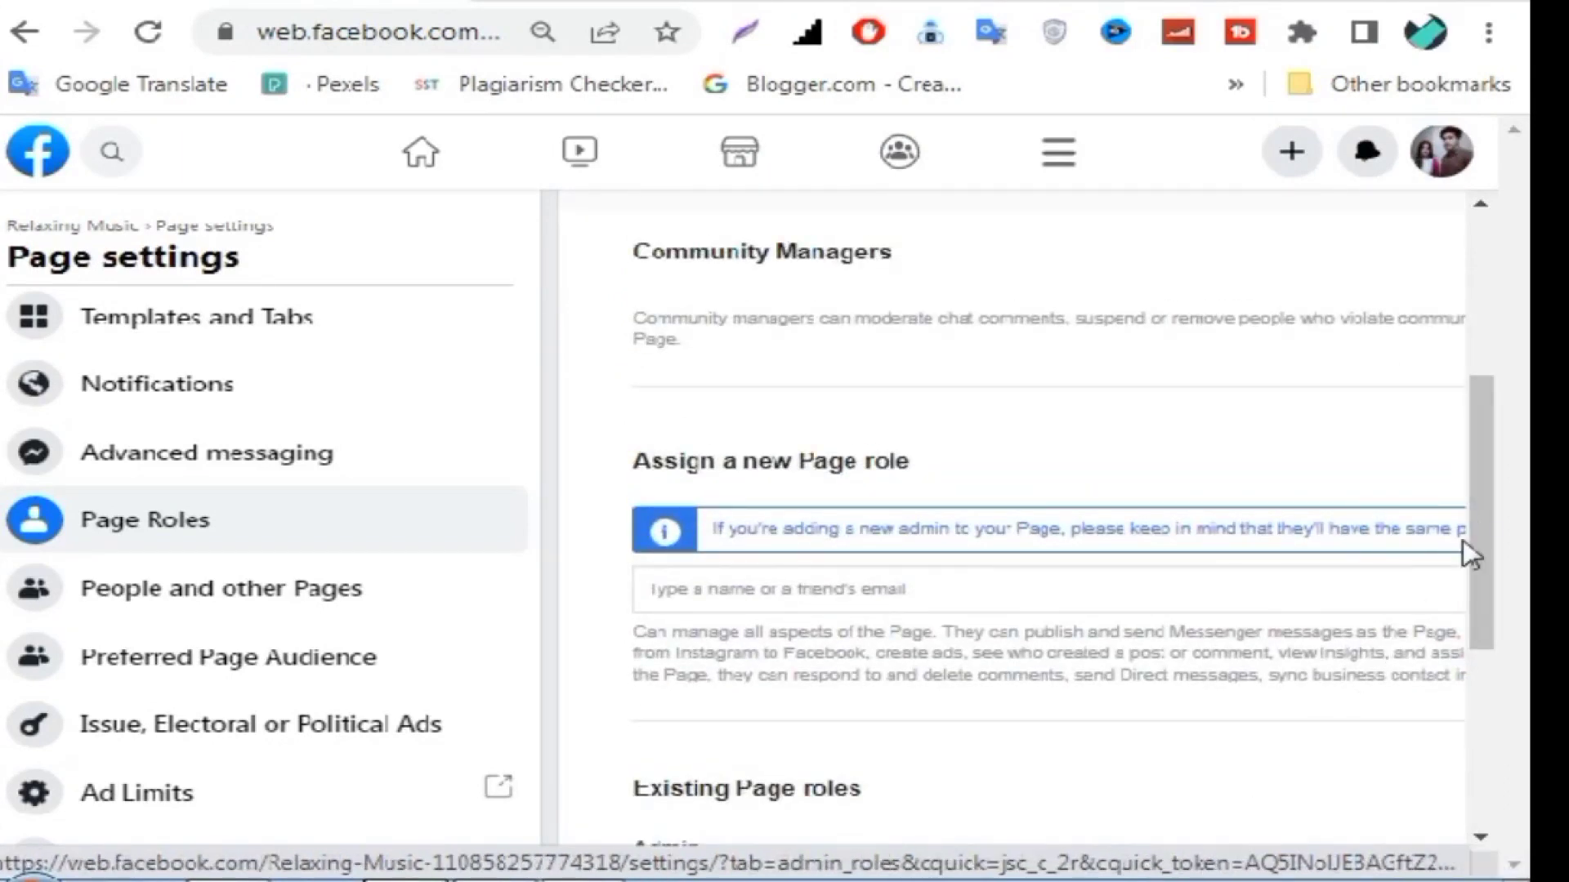
{"action": "left_click_drag", "start_coordinate": [938, 865], "coordinate": [1013, 864]}
{"action": "left_click", "coordinate": [840, 589]}
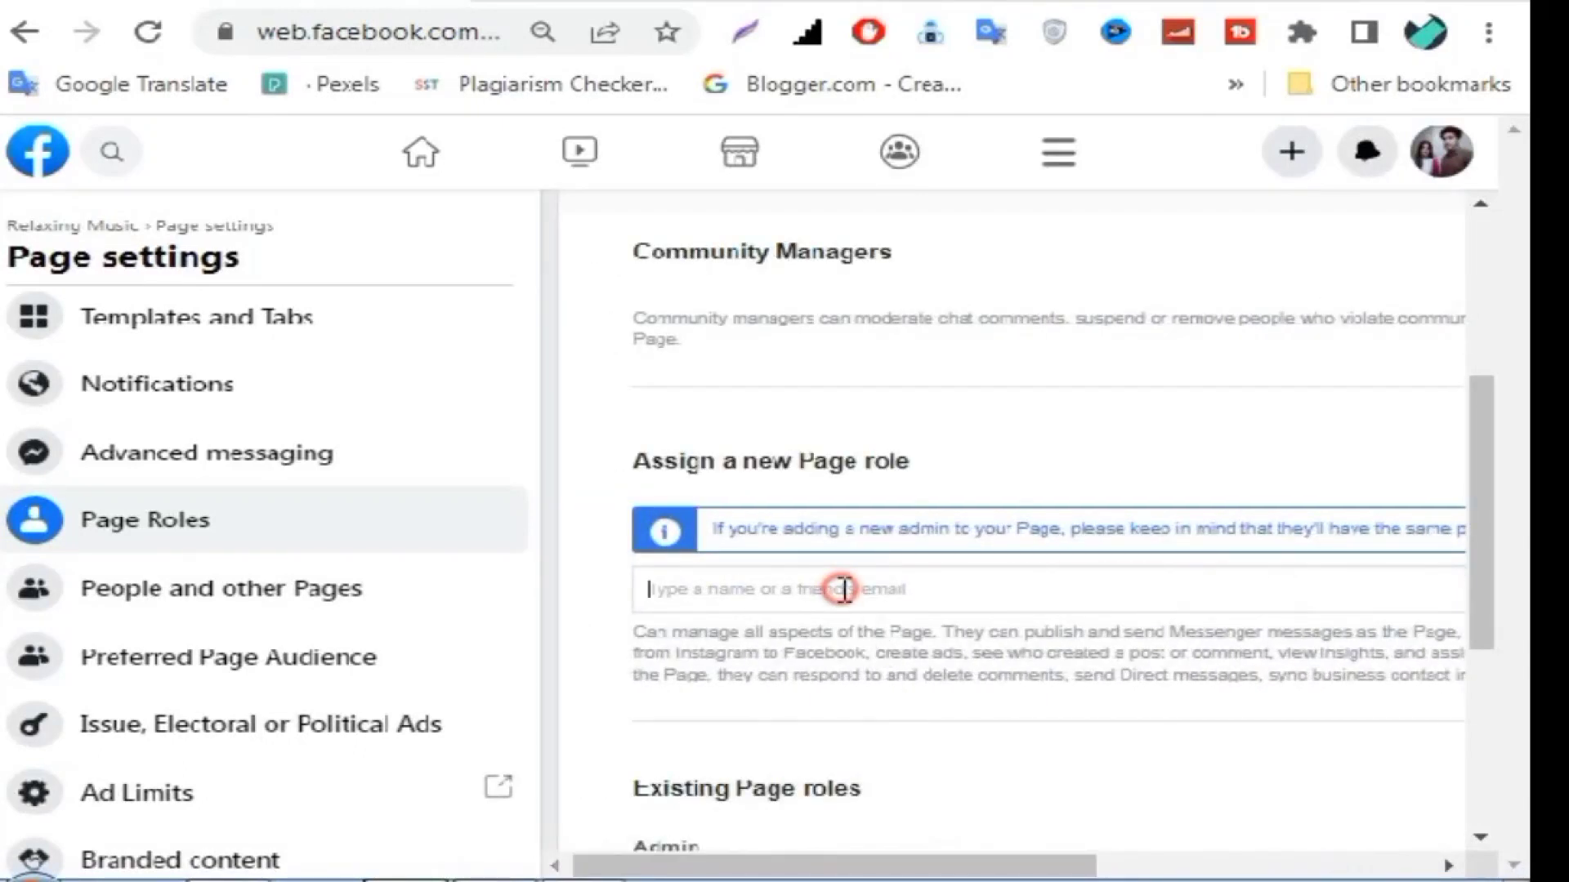
{"action": "left_click_drag", "start_coordinate": [858, 864], "coordinate": [1177, 805]}
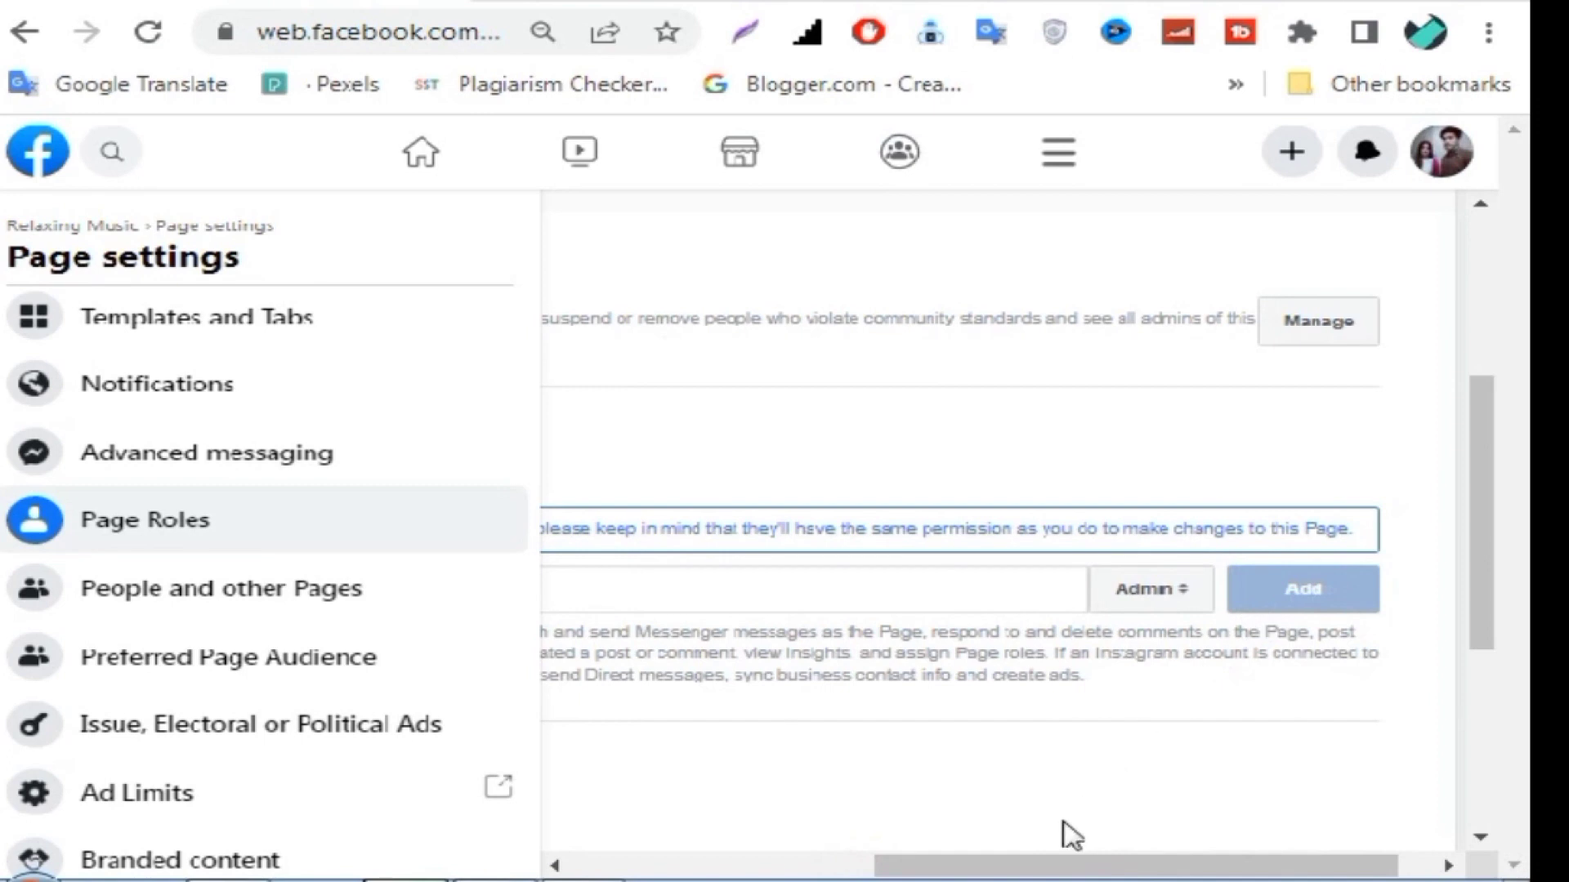
{"action": "left_click_drag", "start_coordinate": [1041, 872], "coordinate": [1075, 870]}
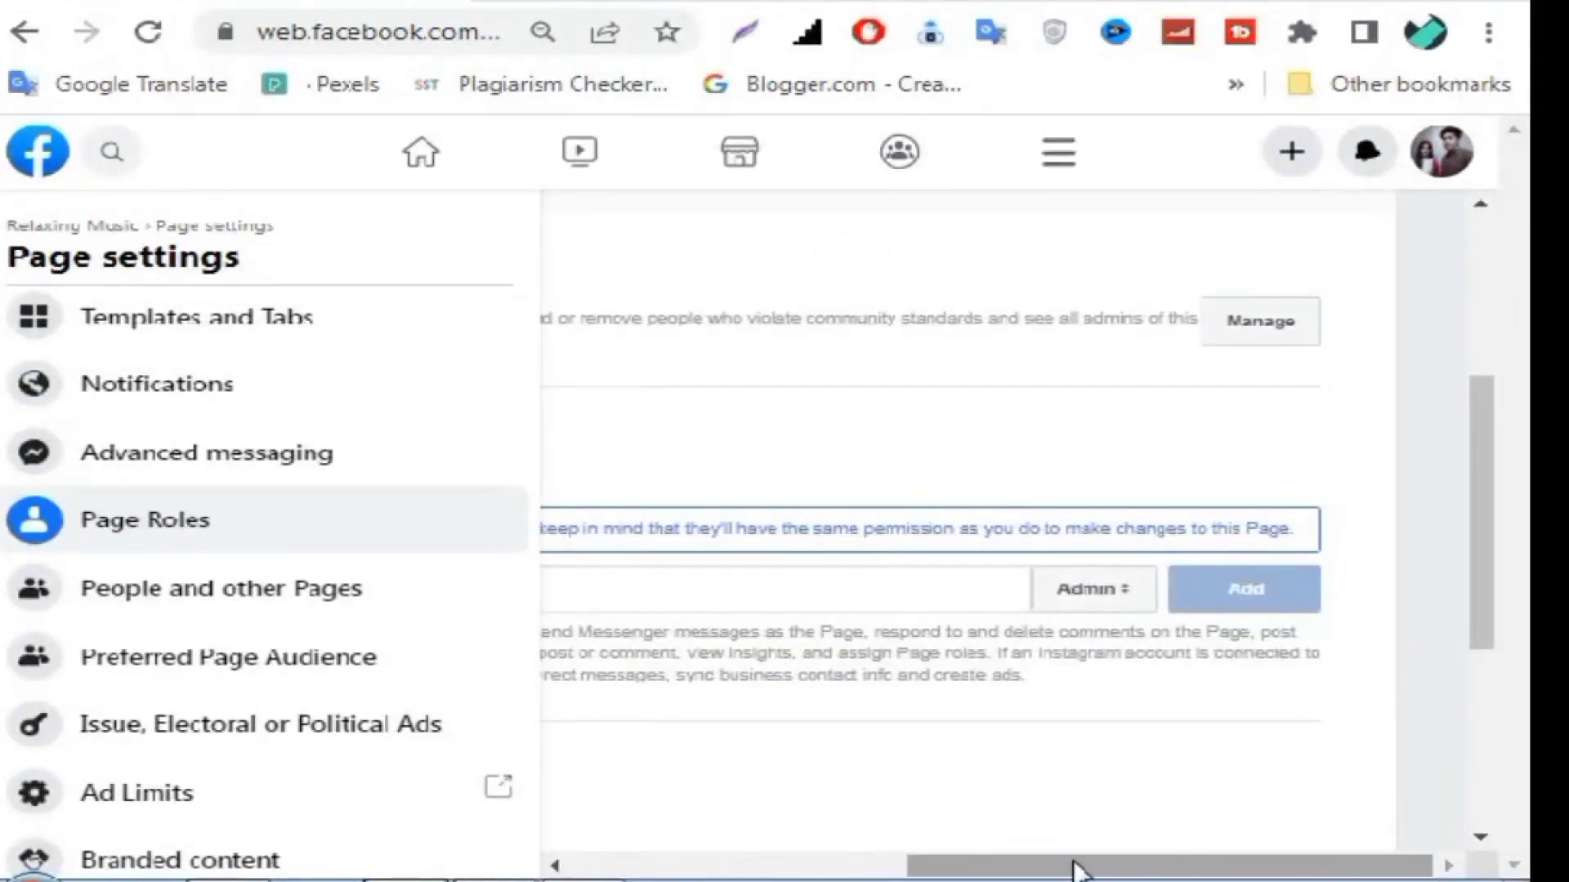